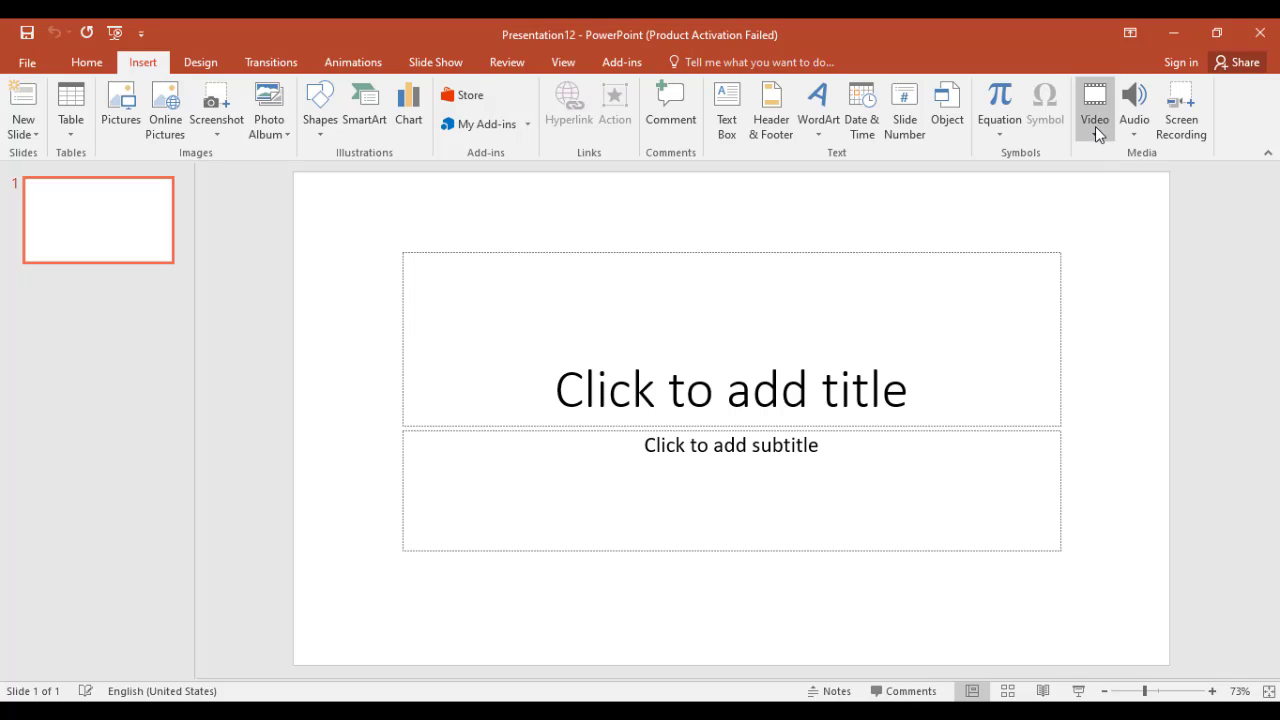
Step: Open the Insert tab's Video dropdown to list the online and from-computer video options
left_click(1096, 128)
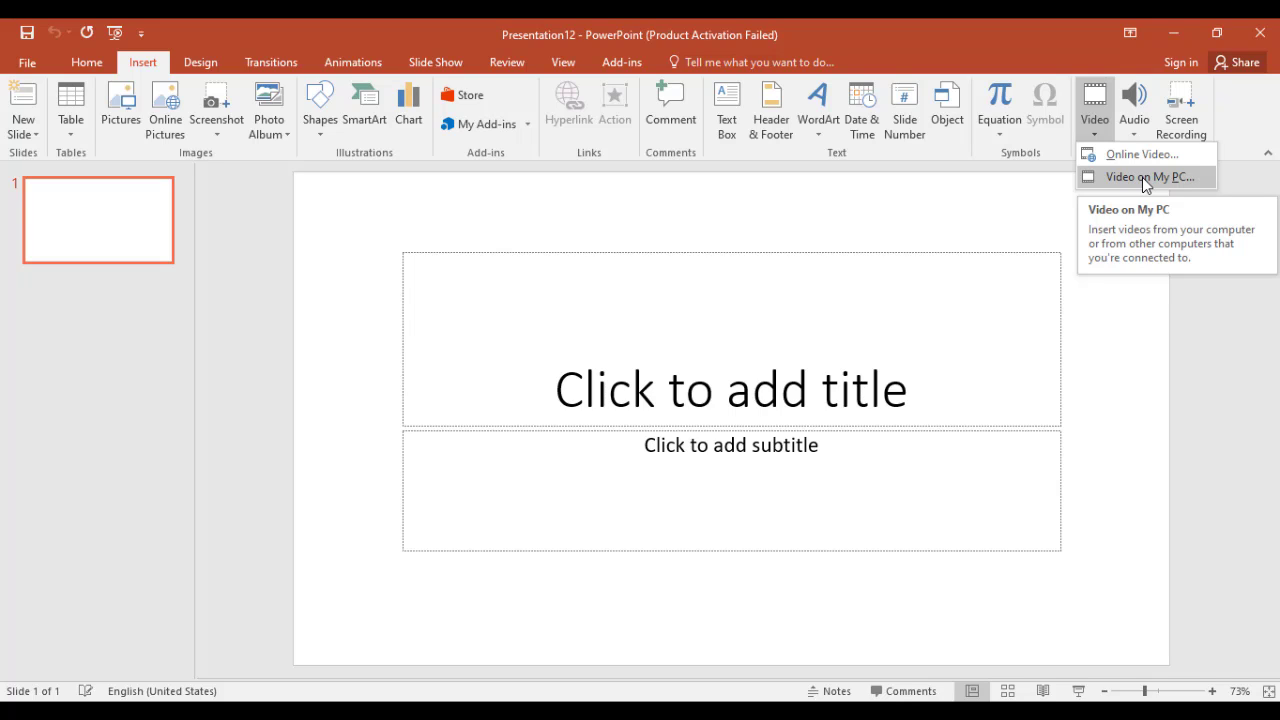
Step: Search YouTube for 'ogletech' and insert the 'How to secure a folder without software' video
left_click(1142, 155)
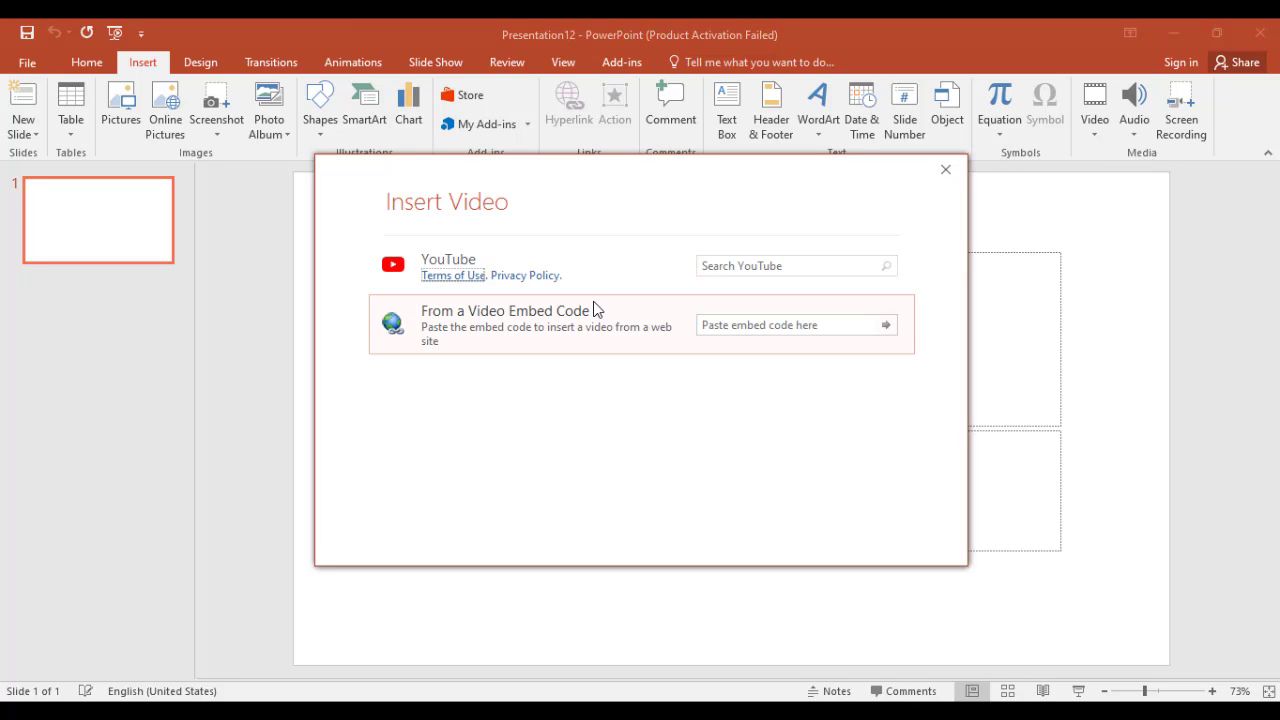
left_click(740, 268)
type("ogletech")
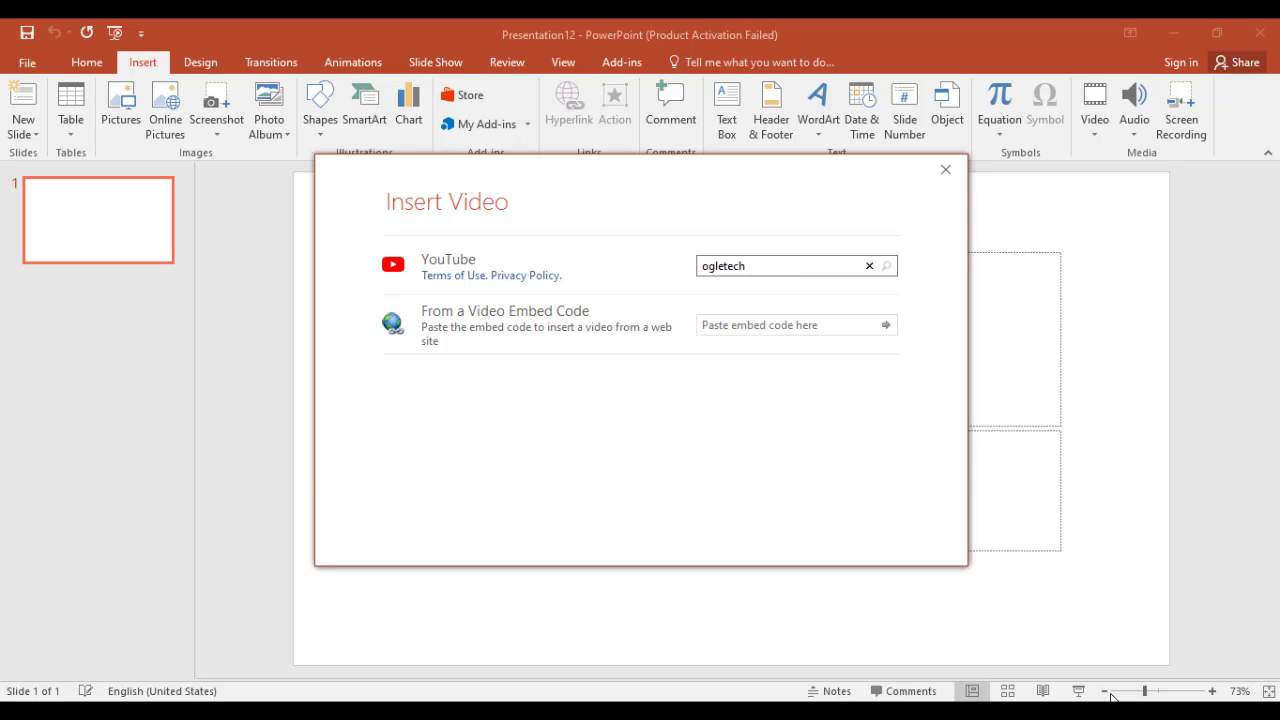
key("Return")
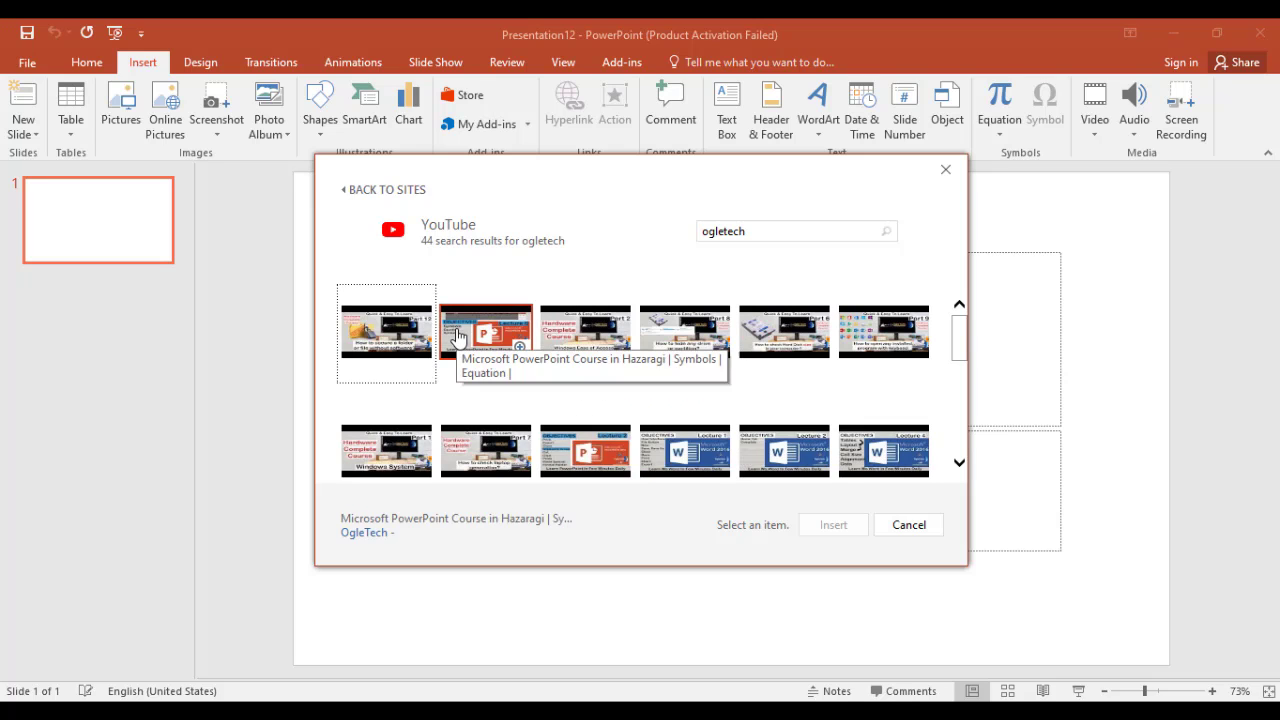
left_click(425, 342)
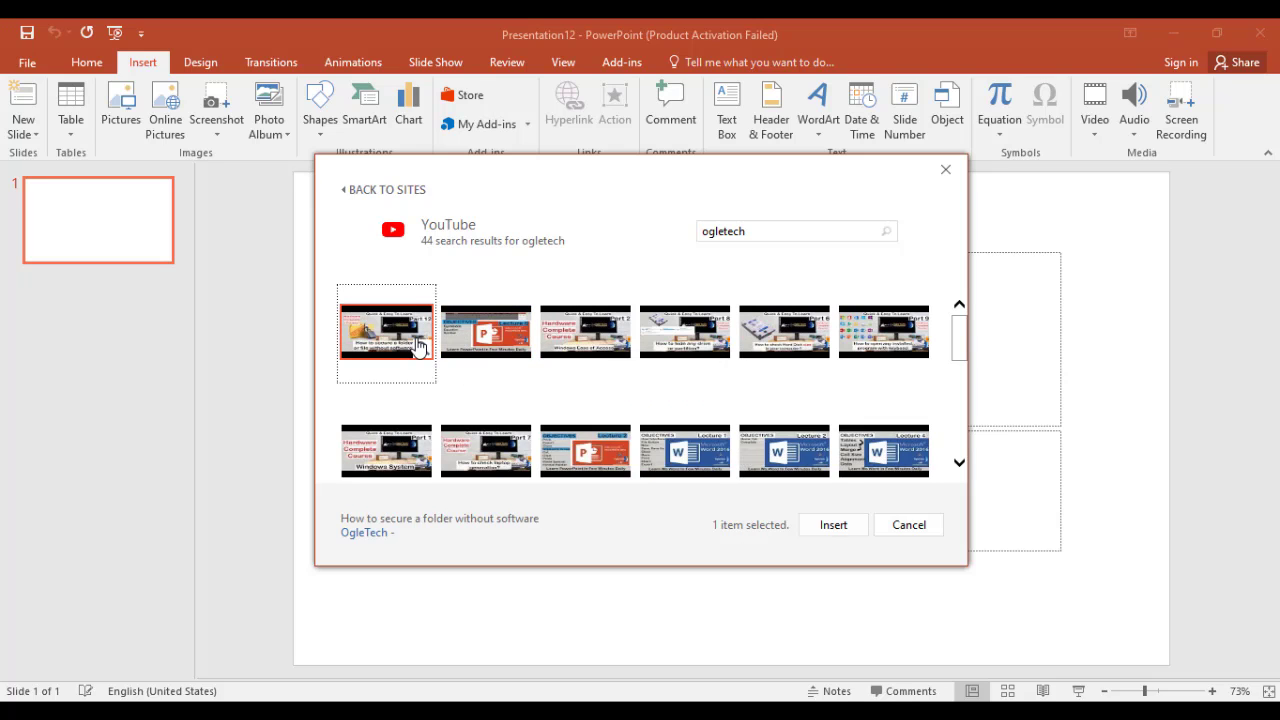
left_click(848, 528)
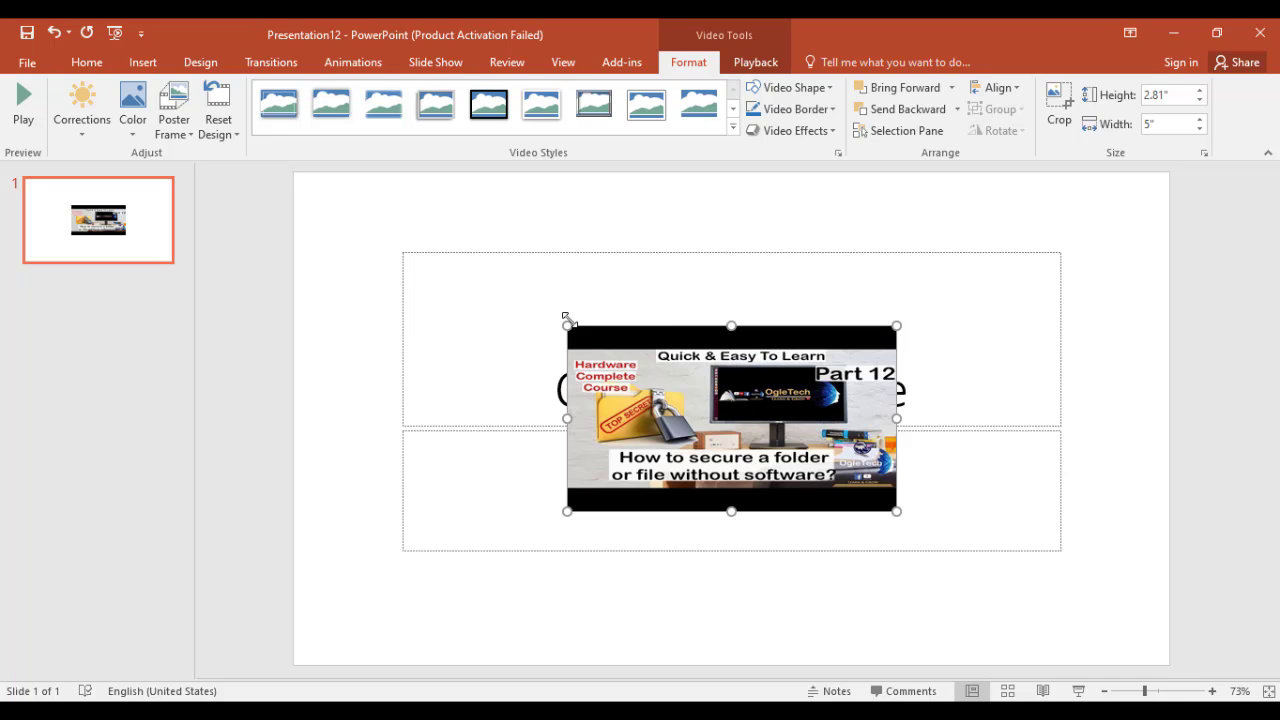
Step: Drag the video's corners to resize it to 9.55" wide by 5.37" high
left_click_drag(565, 321, 437, 252)
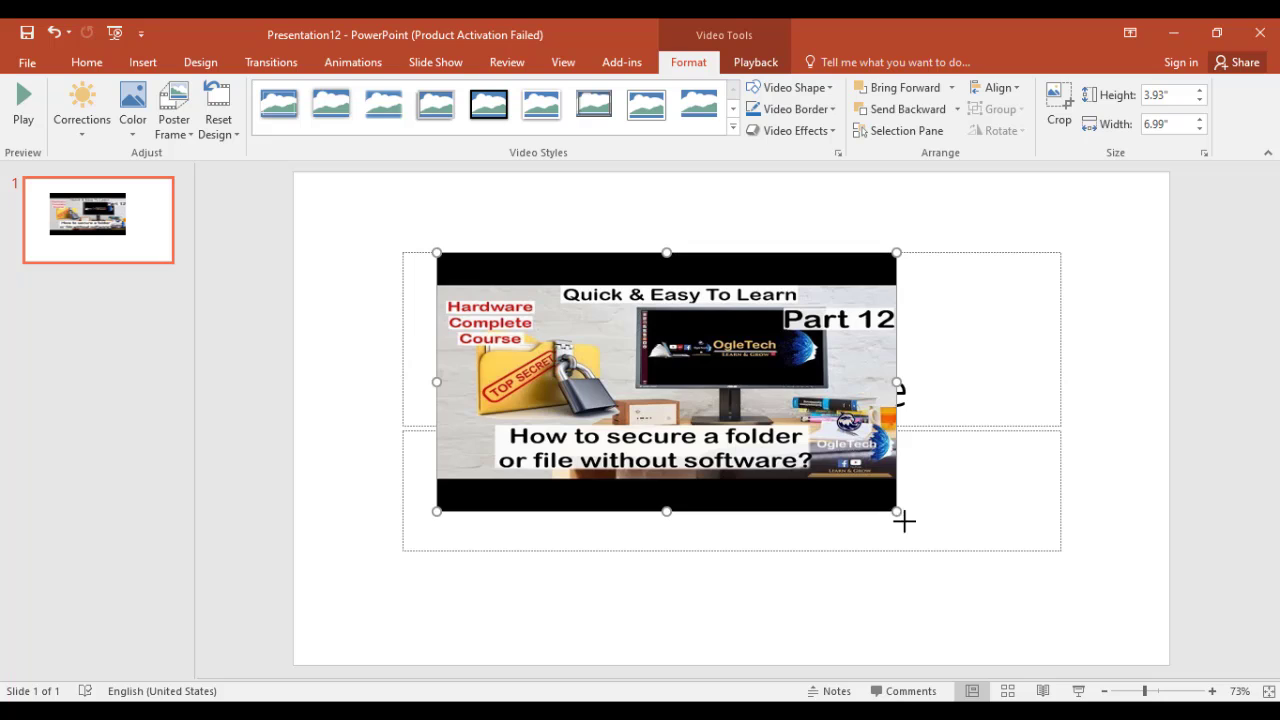
mouse_move(896, 511)
left_mouse_down()
mouse_move(957, 561)
mouse_move(1066, 566)
left_mouse_up()
mouse_move(963, 523)
left_mouse_down()
mouse_move(932, 514)
mouse_move(946, 514)
left_mouse_up()
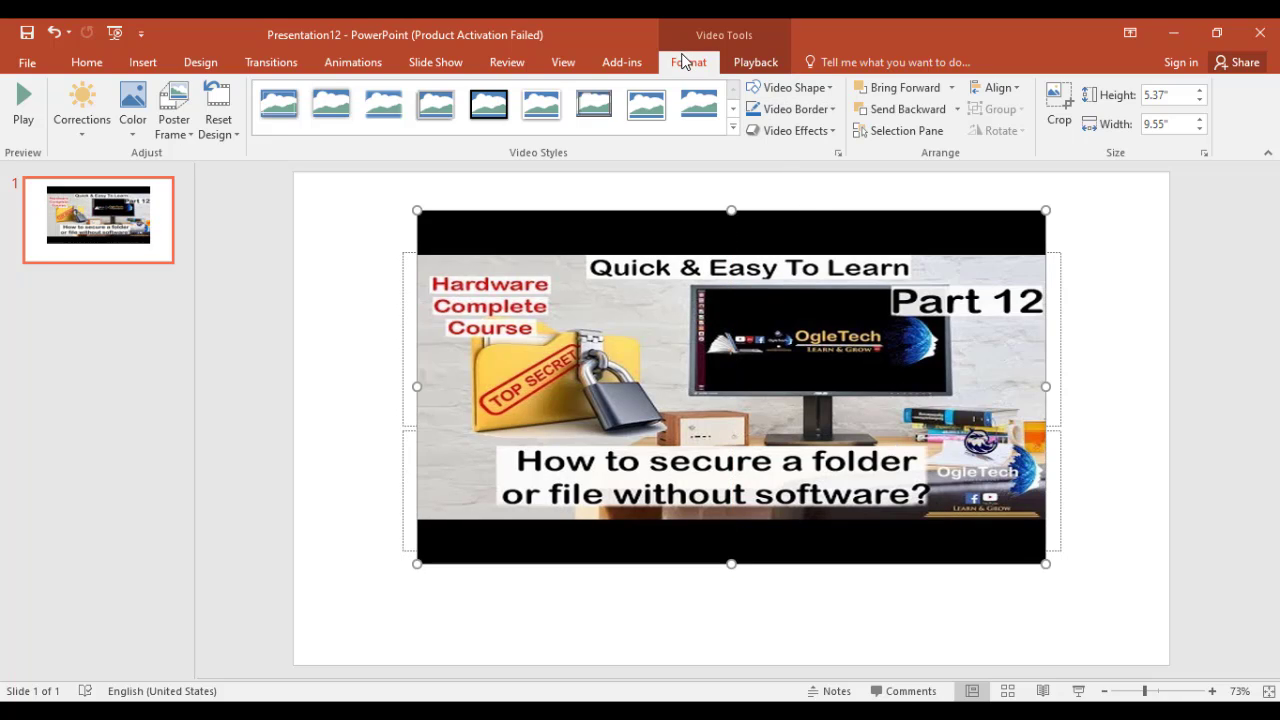
left_click(750, 62)
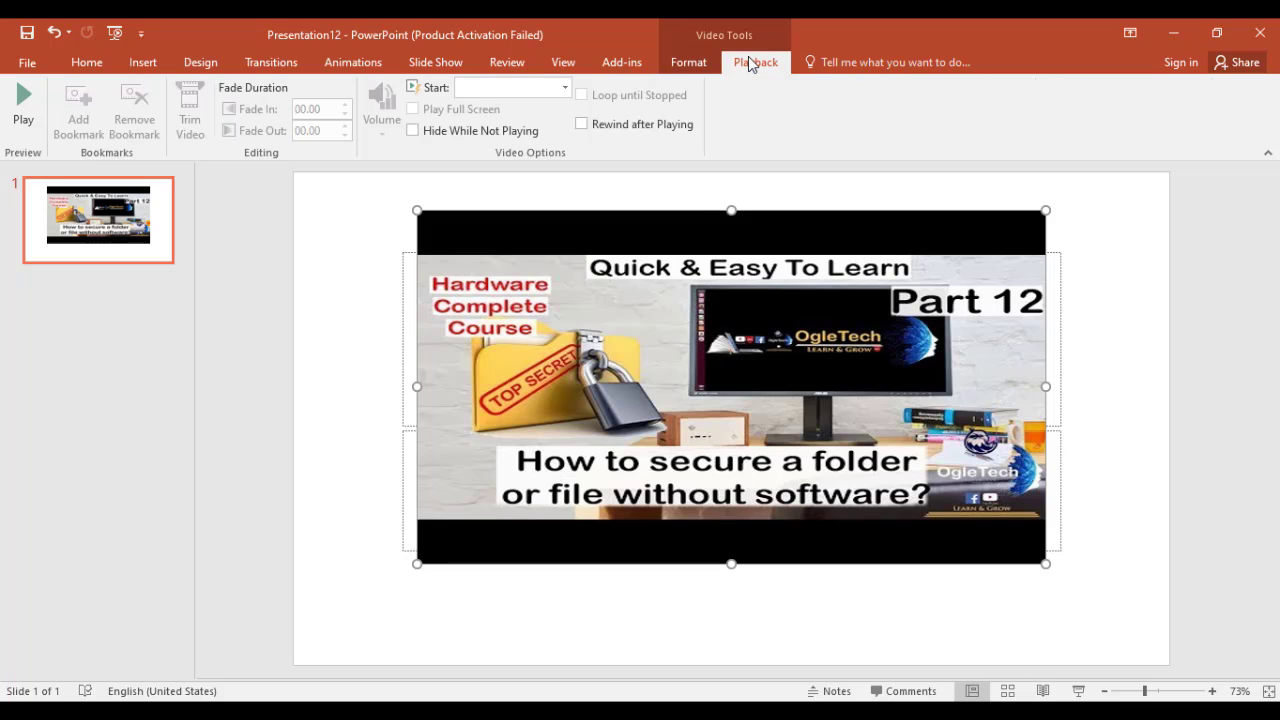
left_click(706, 64)
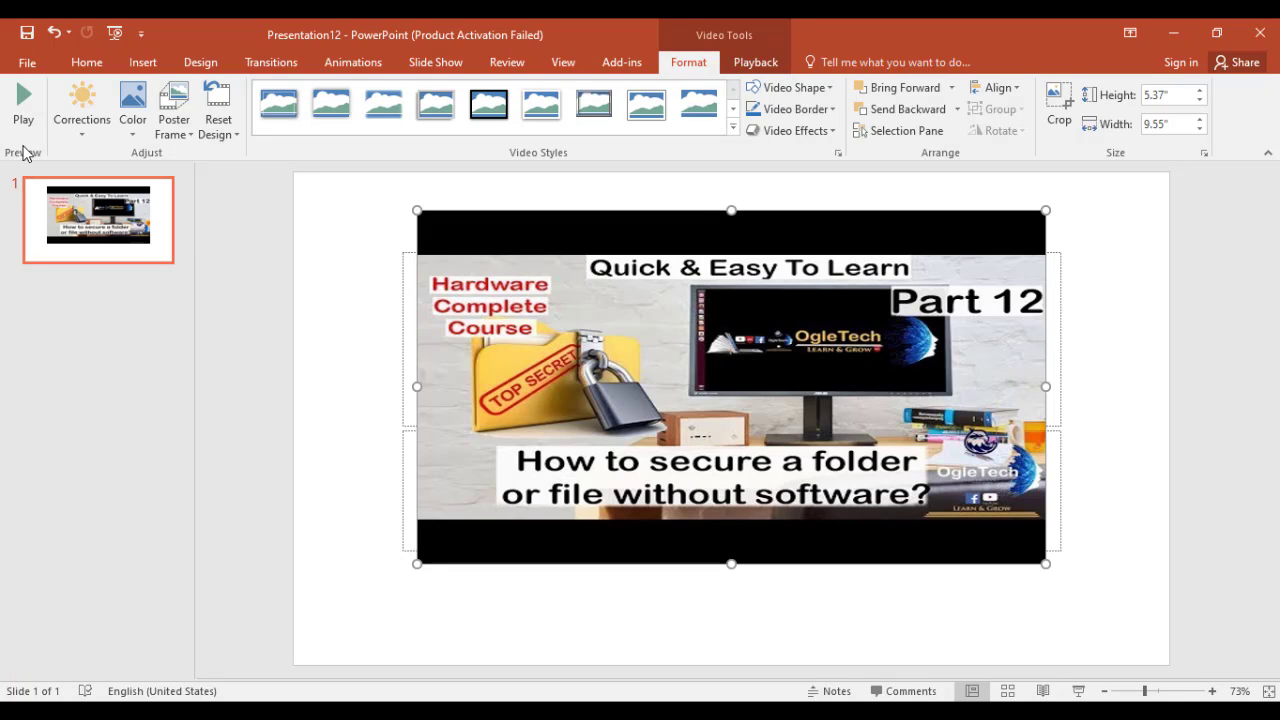
Step: Play the embedded YouTube video, pause it at 0:02, and close the More videos overlay
left_click(26, 122)
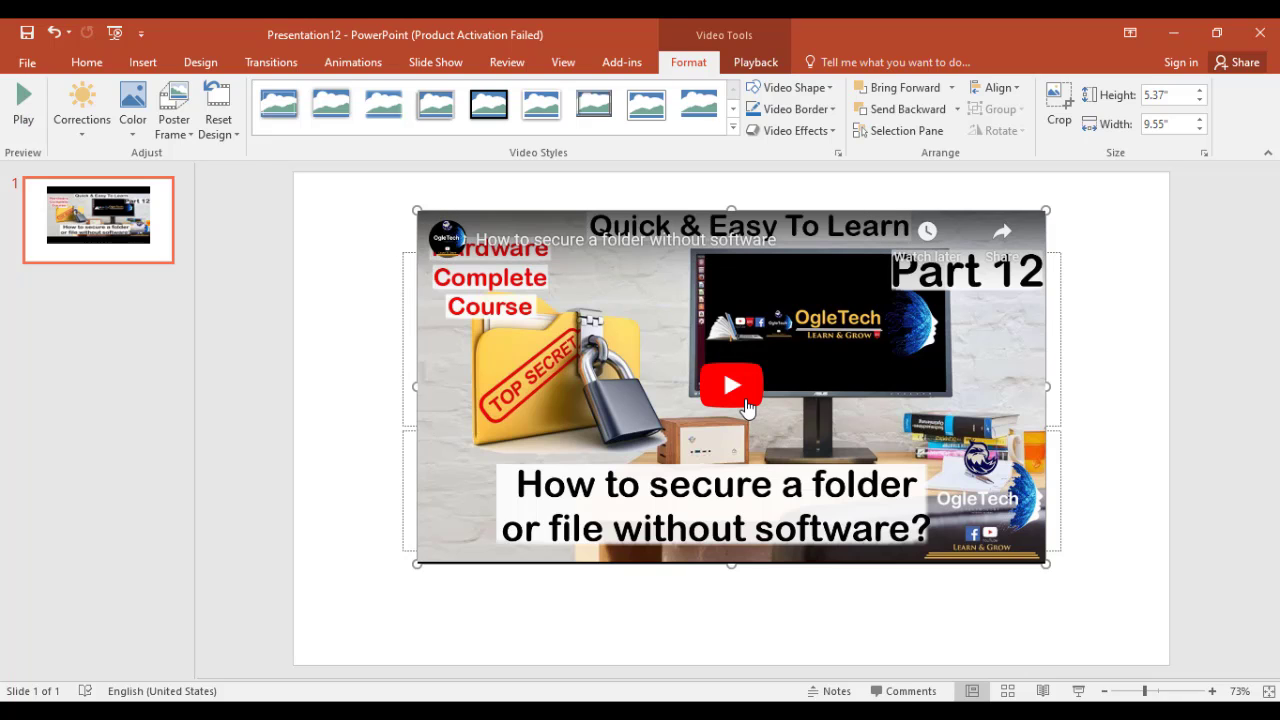
left_click(741, 401)
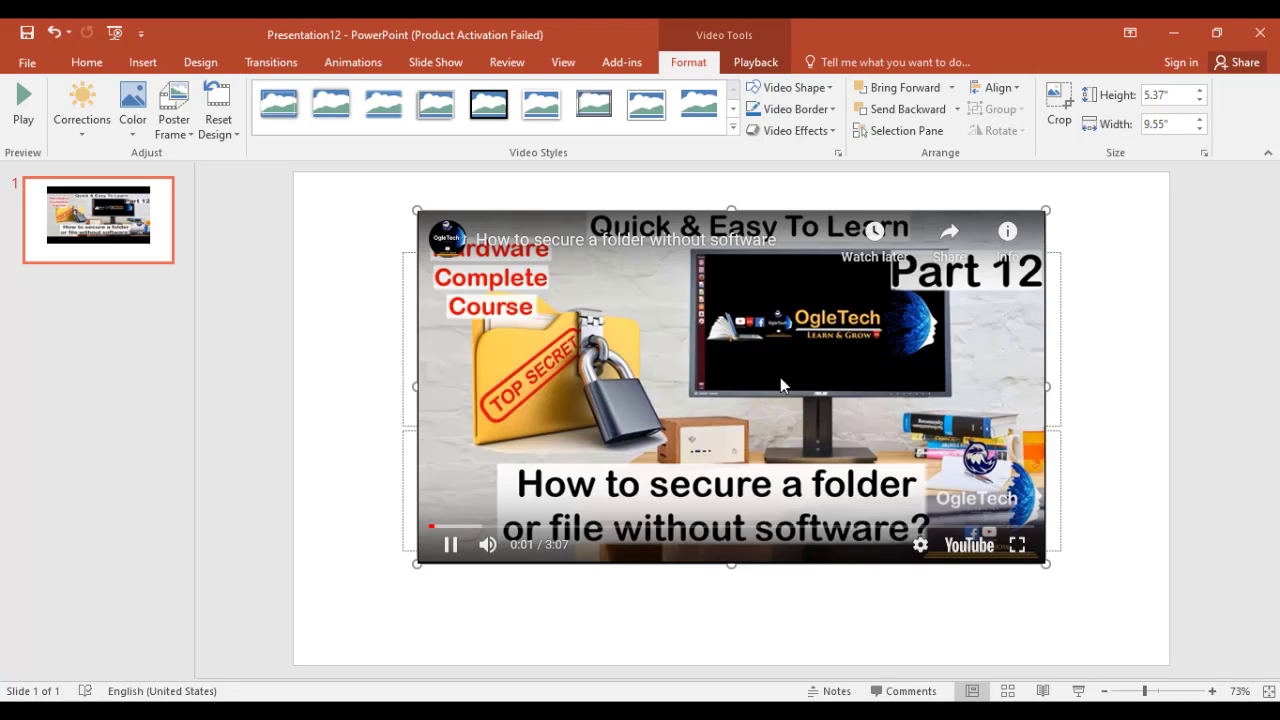
left_click(780, 376)
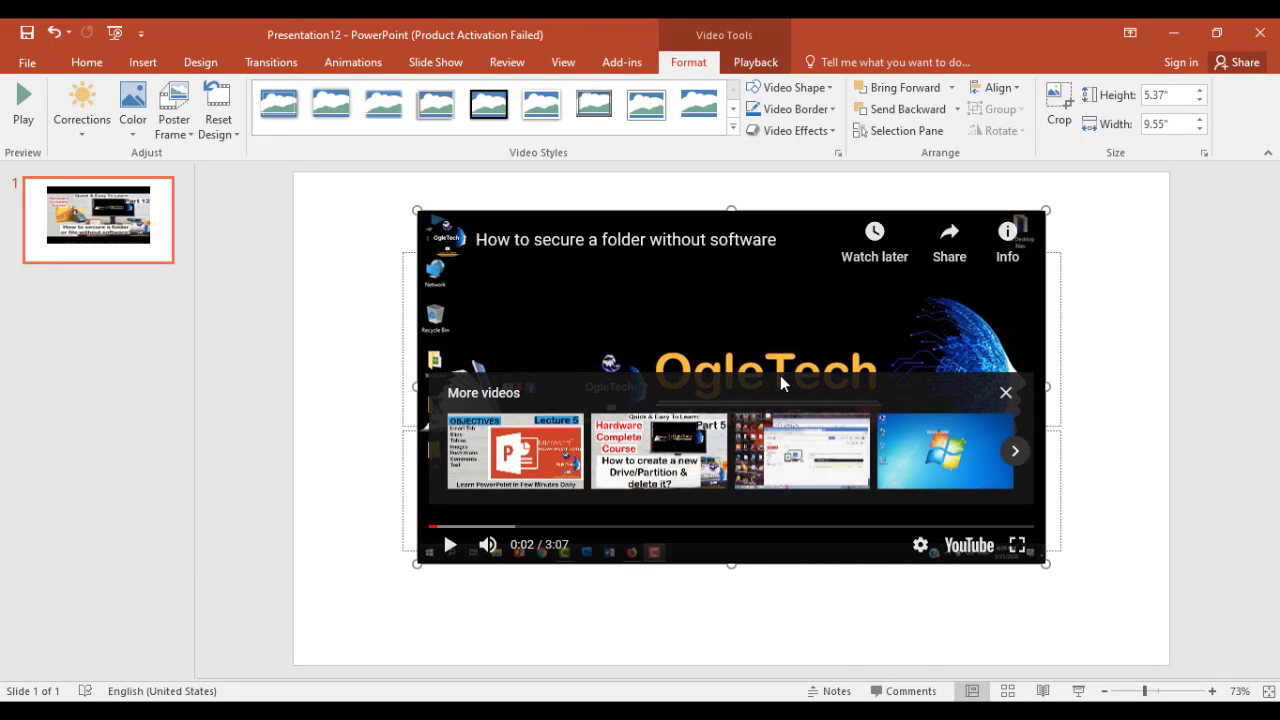
left_click(1004, 396)
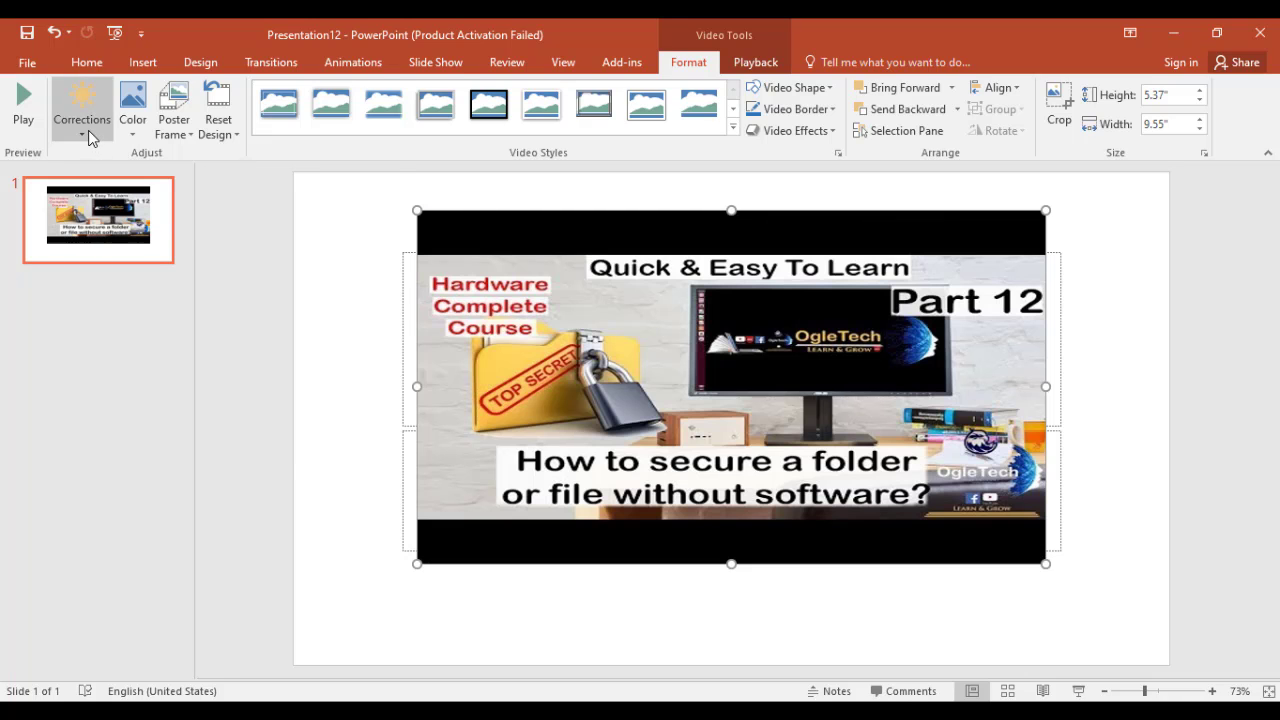
Step: Open Video Corrections Options, tint the video Green Accent 6 Light, then revert to No Recolor
left_click(88, 130)
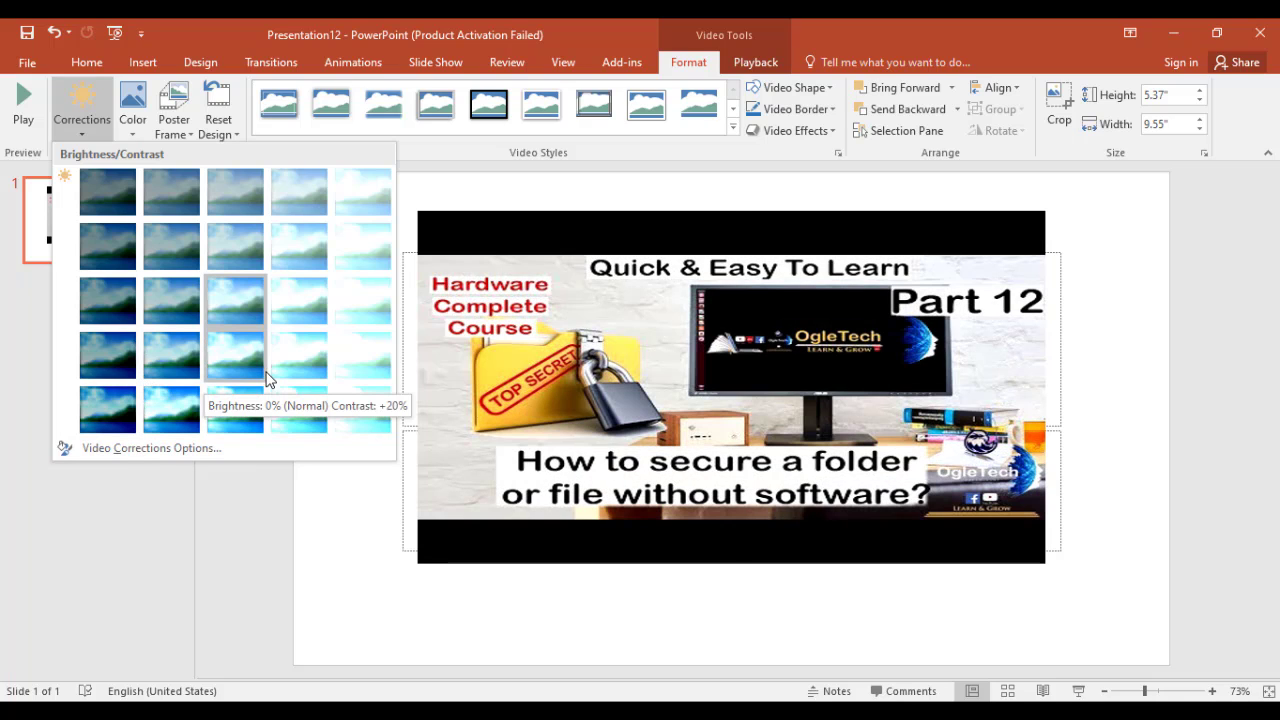
left_click(202, 447)
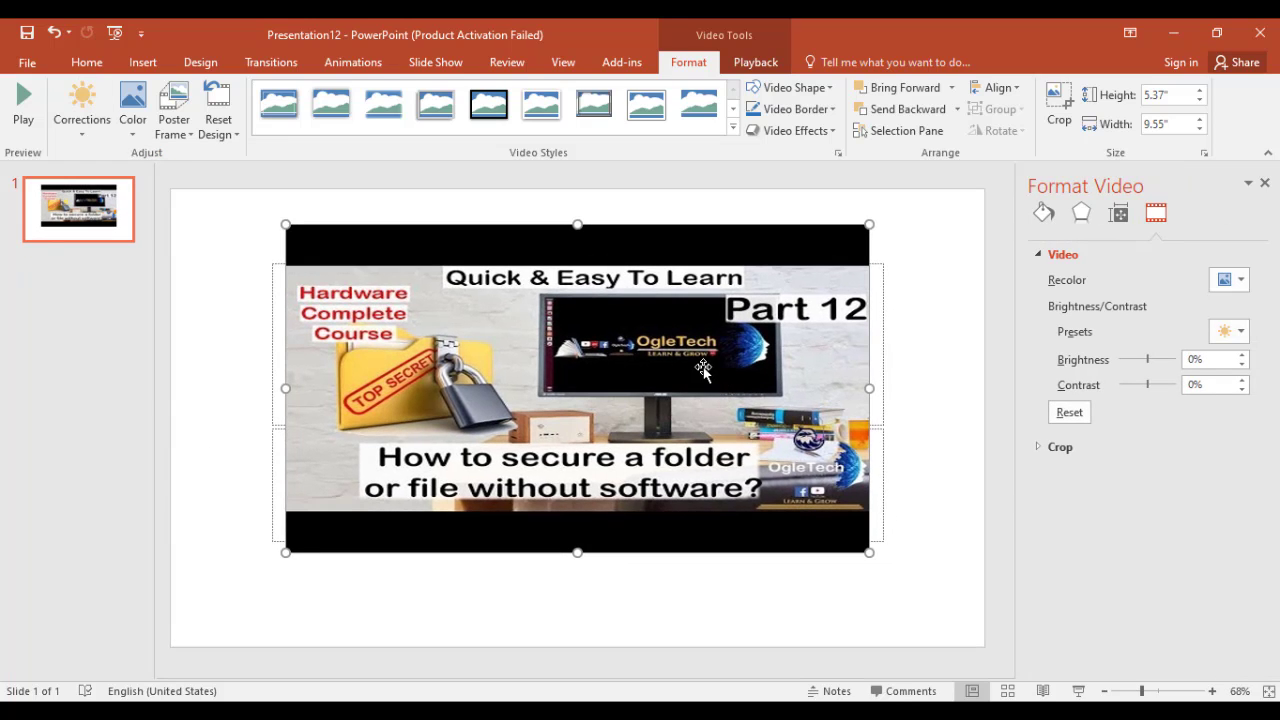
left_click(1240, 283)
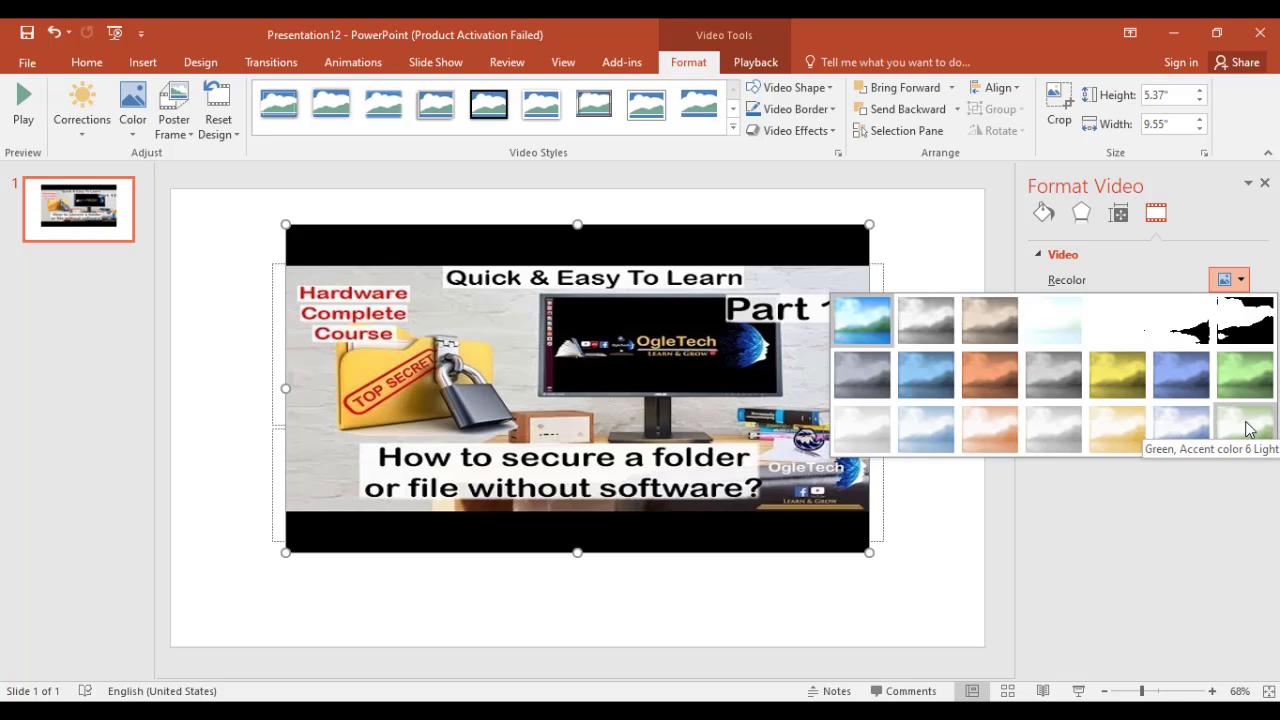
left_click(1245, 429)
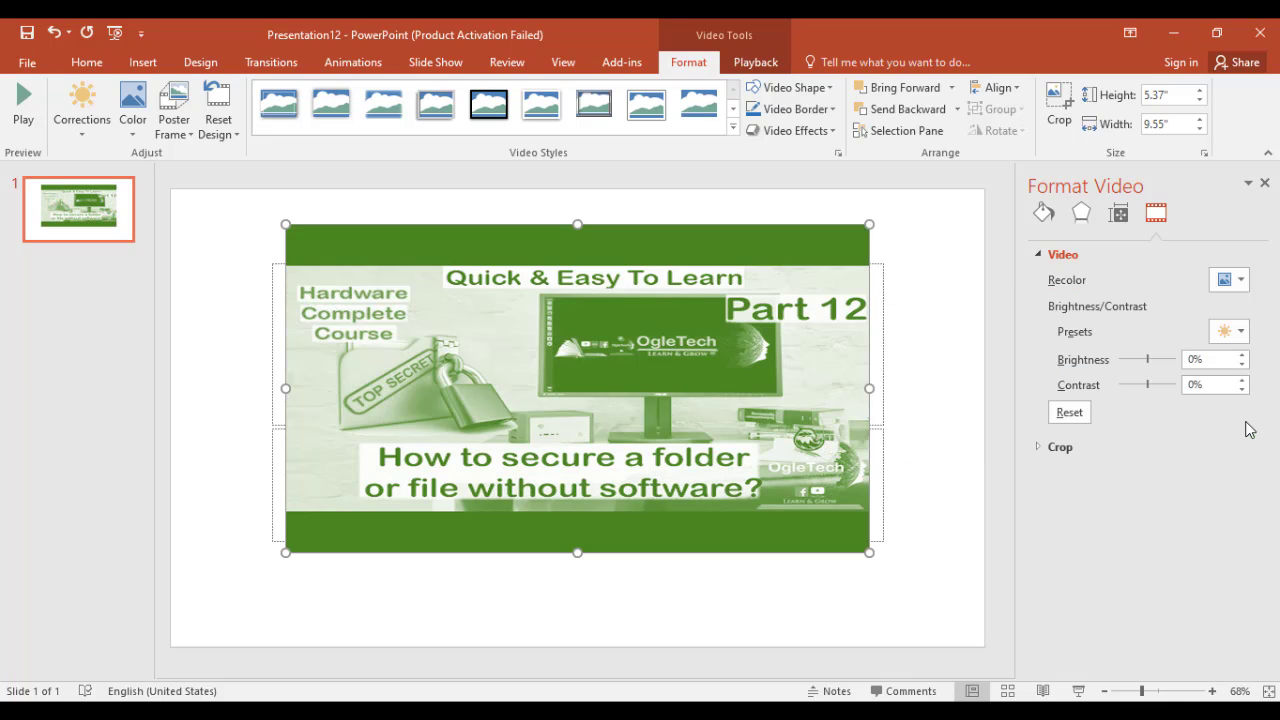
left_click(1240, 281)
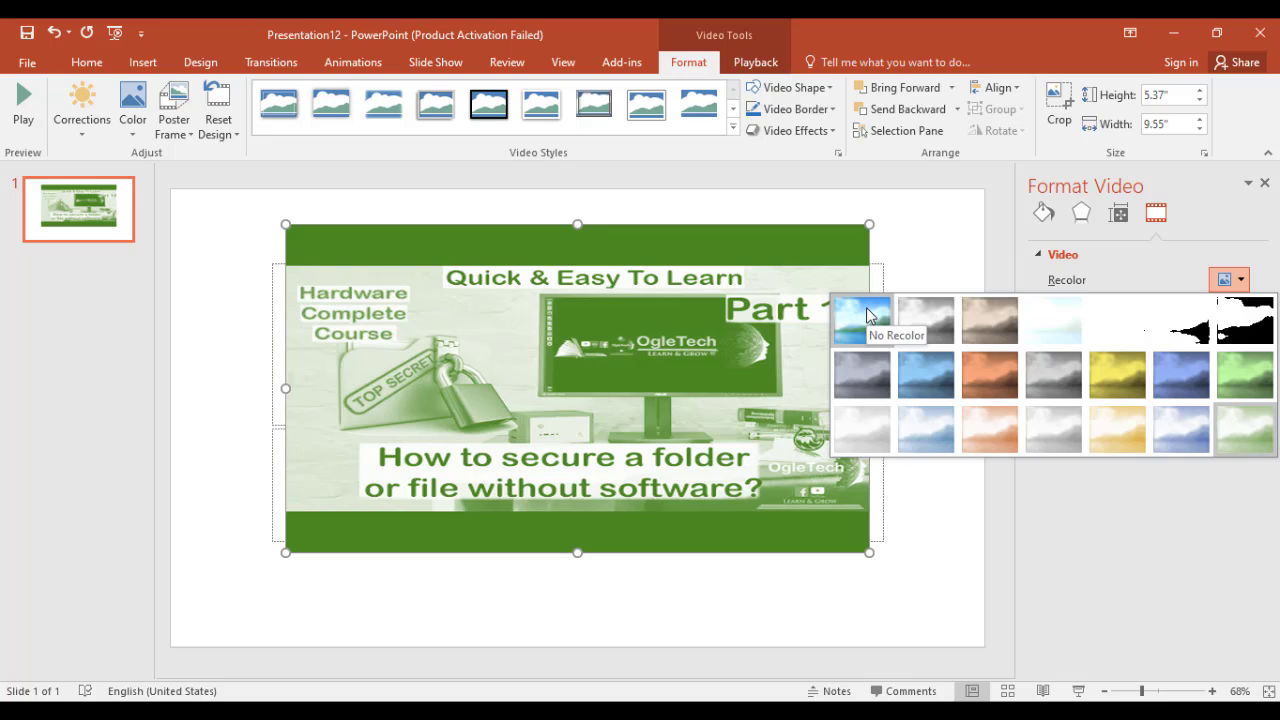
left_click(866, 316)
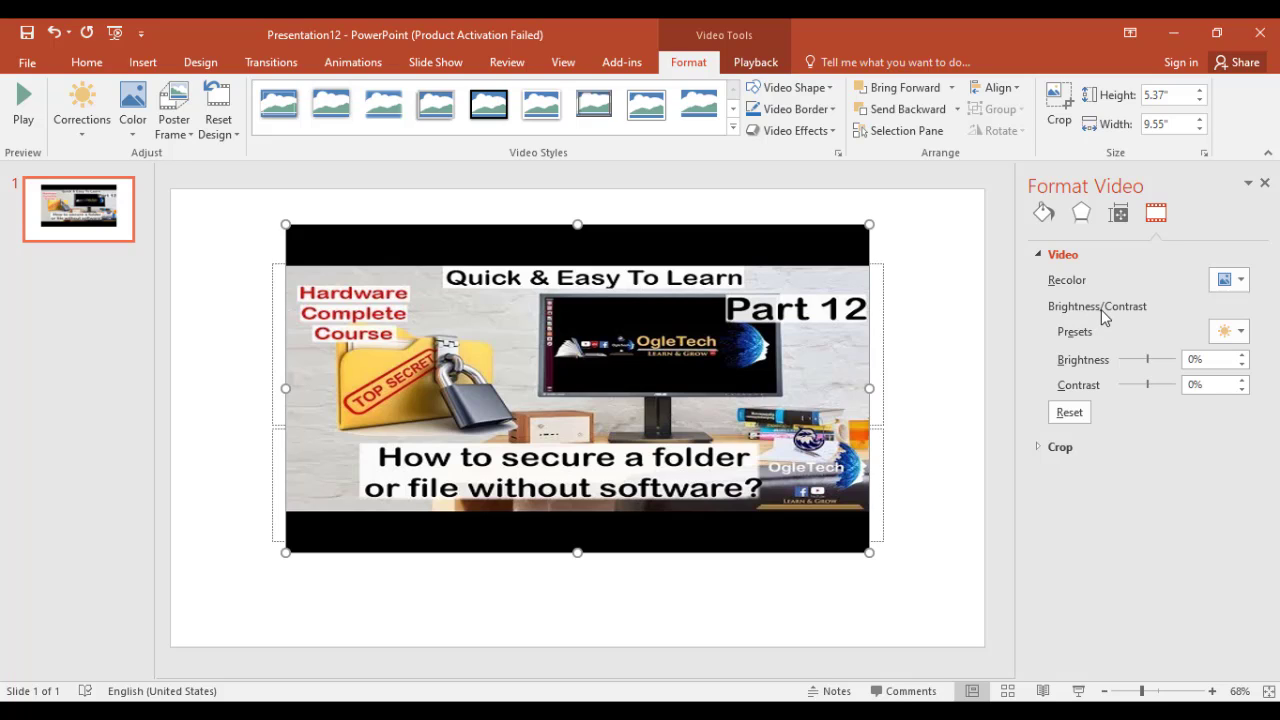
Step: Try the Brightness +40% Contrast -20% preset and brightness slider, then reset both to 0%
left_click(1236, 333)
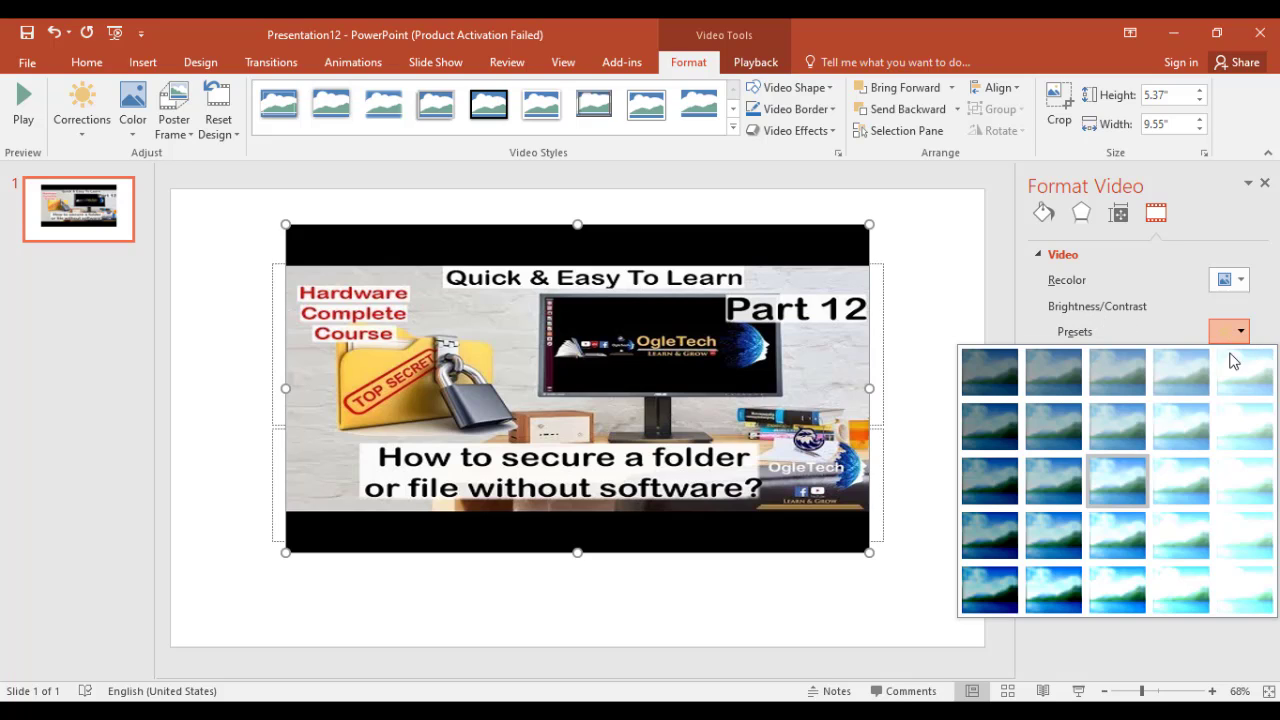
left_click(1252, 436)
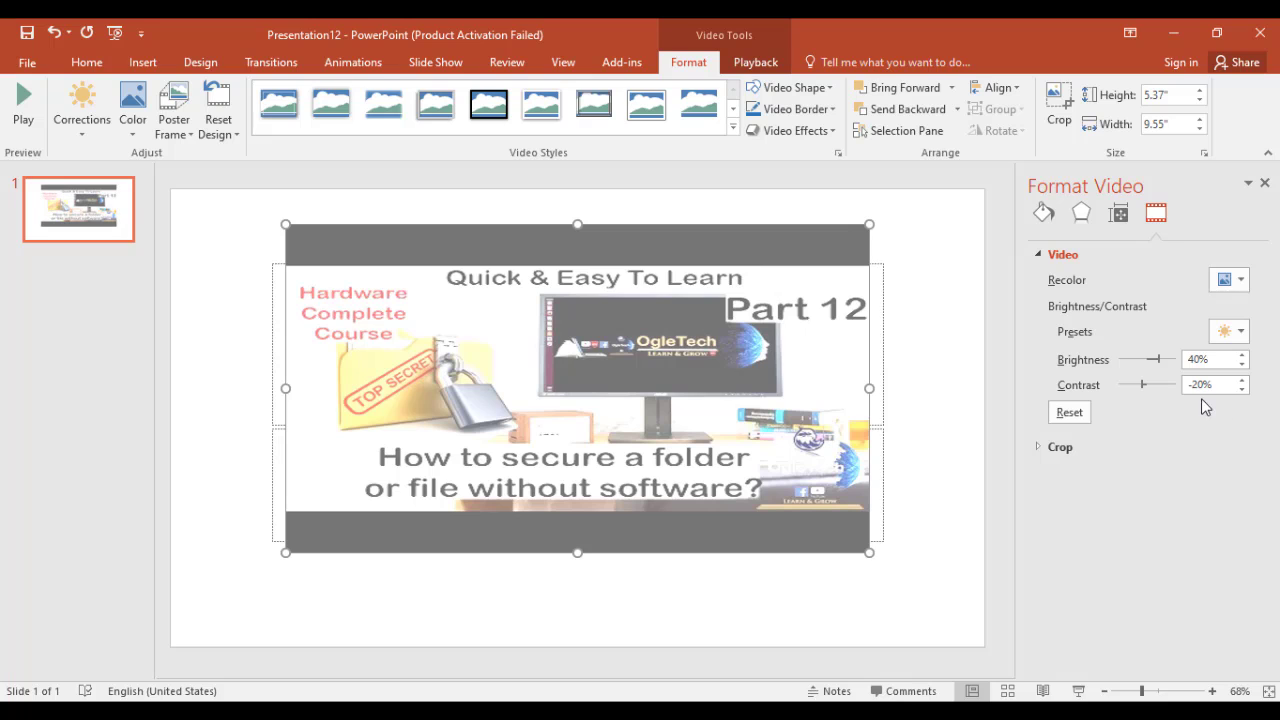
mouse_move(1155, 359)
left_mouse_down()
mouse_move(1121, 360)
mouse_move(1147, 359)
mouse_move(1158, 385)
left_mouse_up()
left_click(1146, 384)
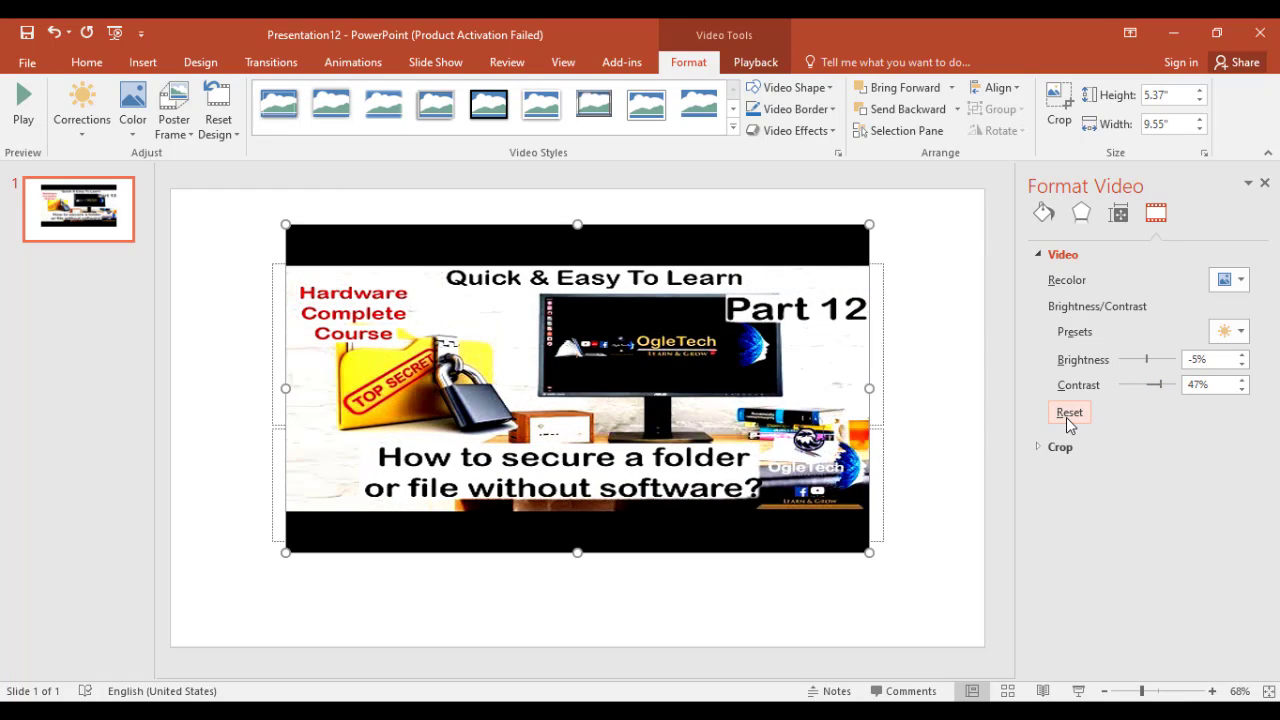
left_click(1068, 414)
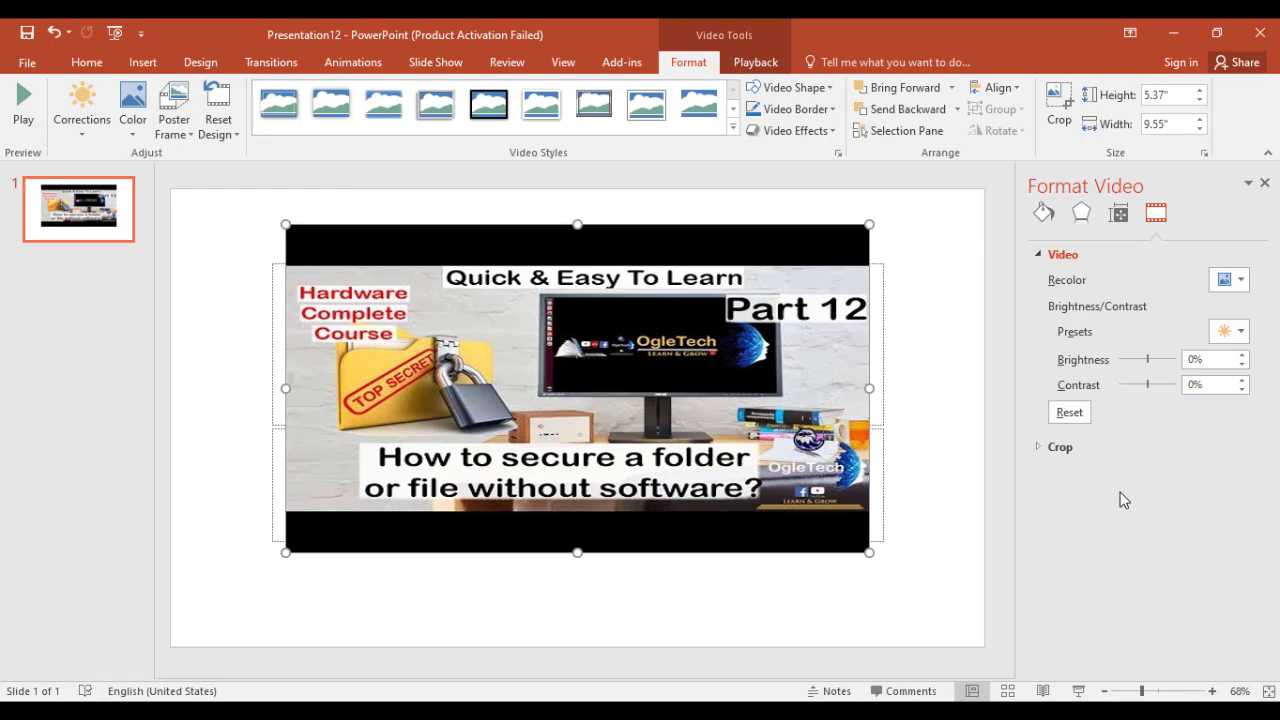
left_click(1265, 186)
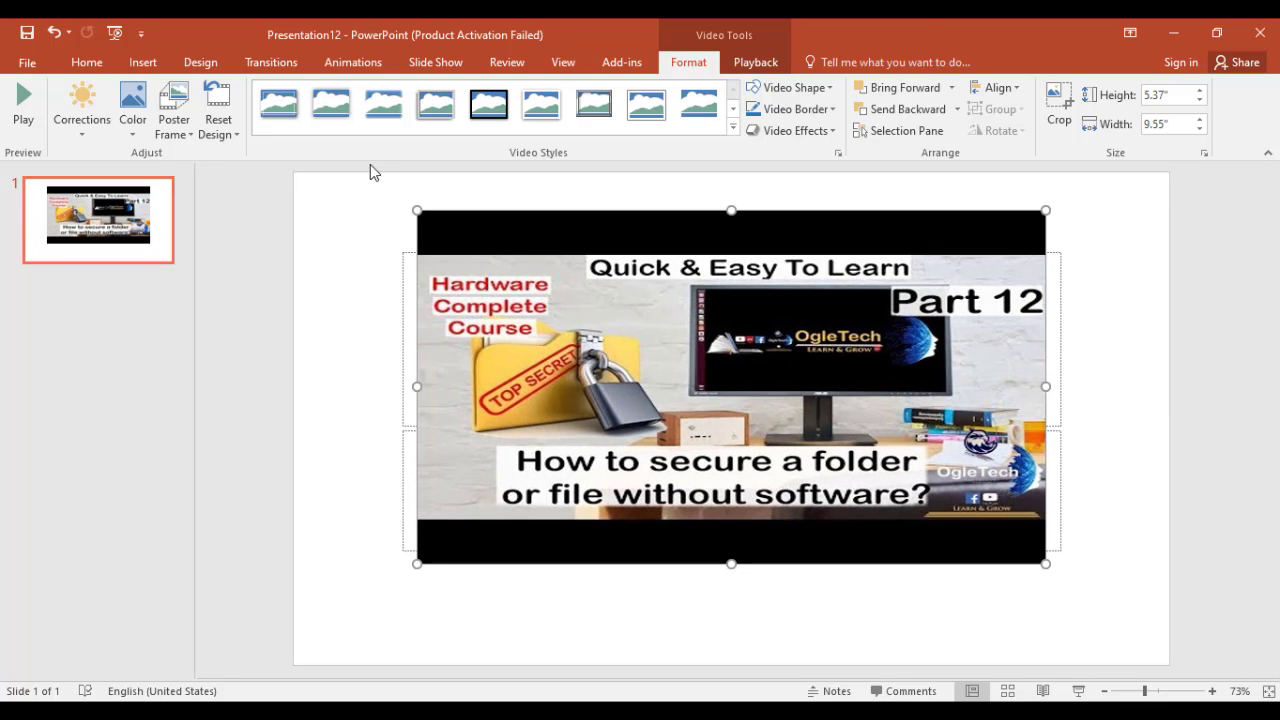
left_click(140, 142)
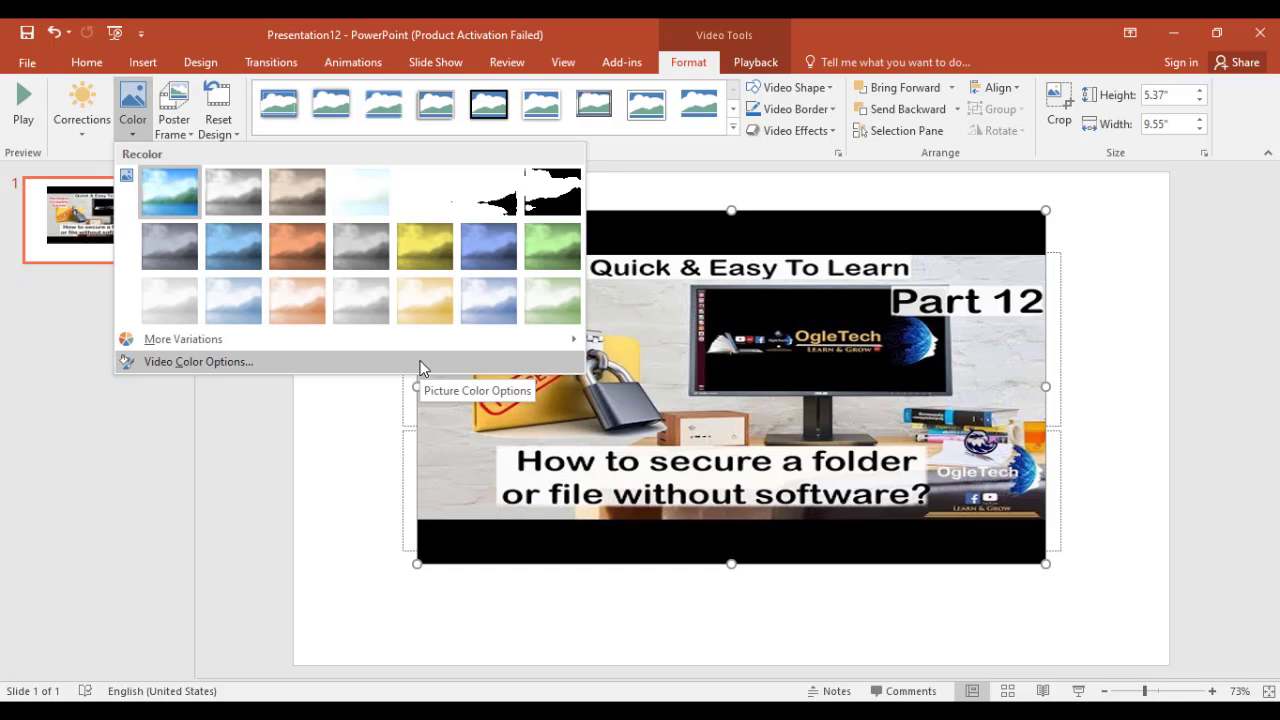
left_click(200, 362)
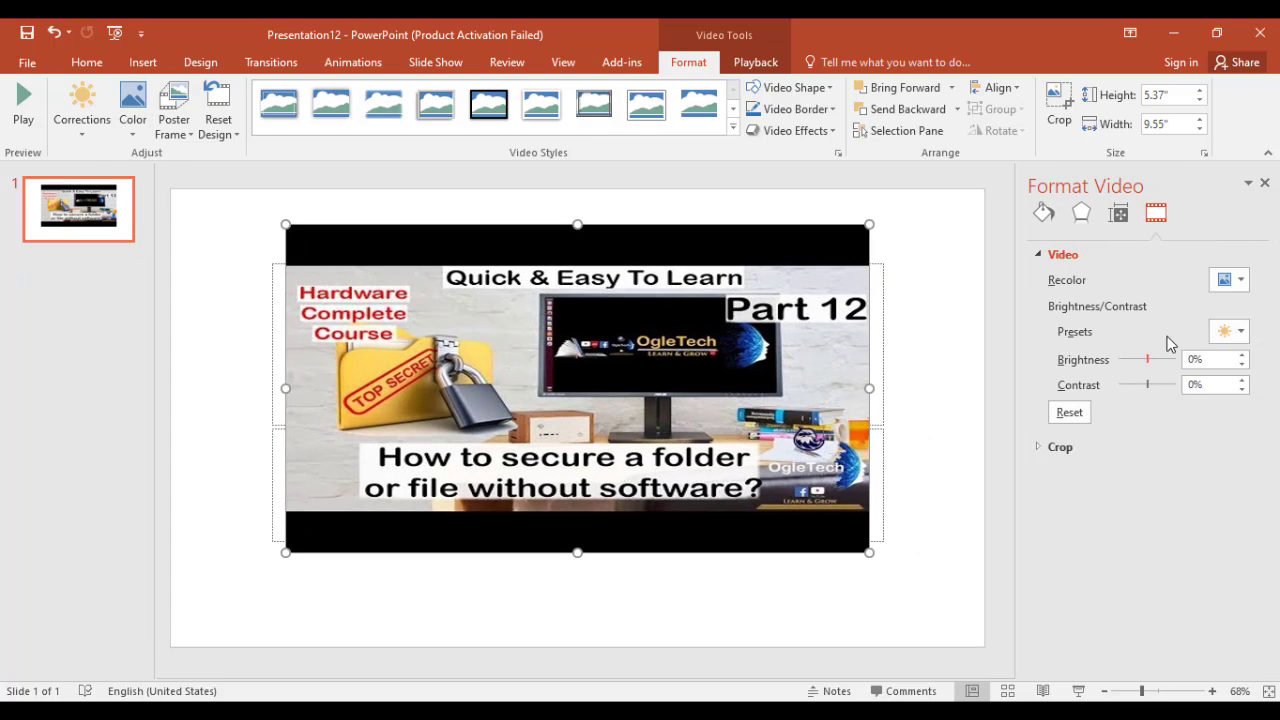
left_click(1264, 183)
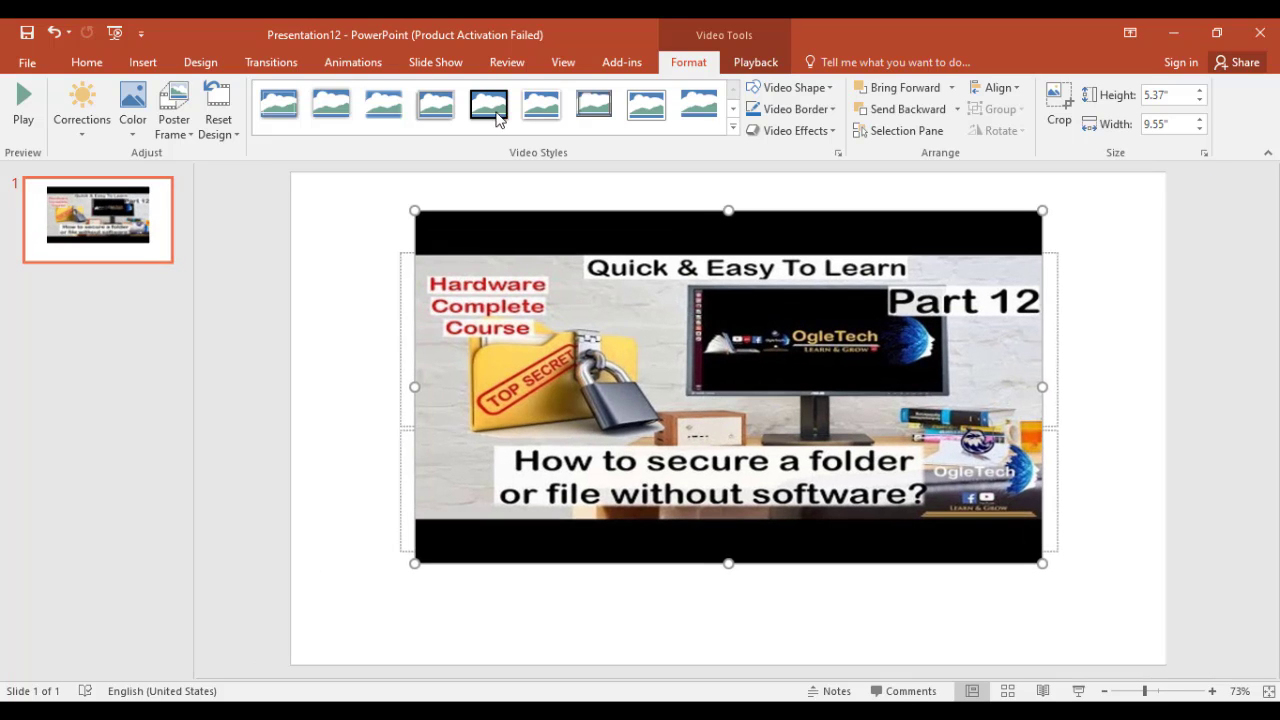
left_click(172, 134)
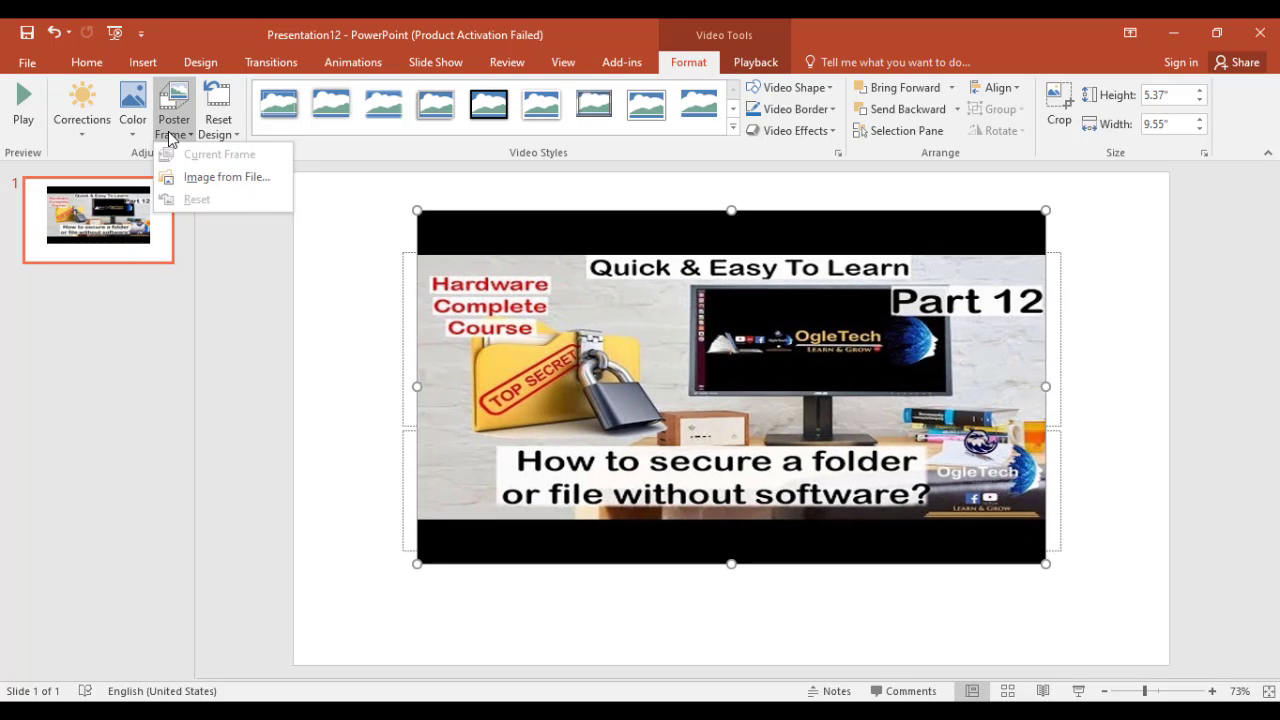
left_click(225, 276)
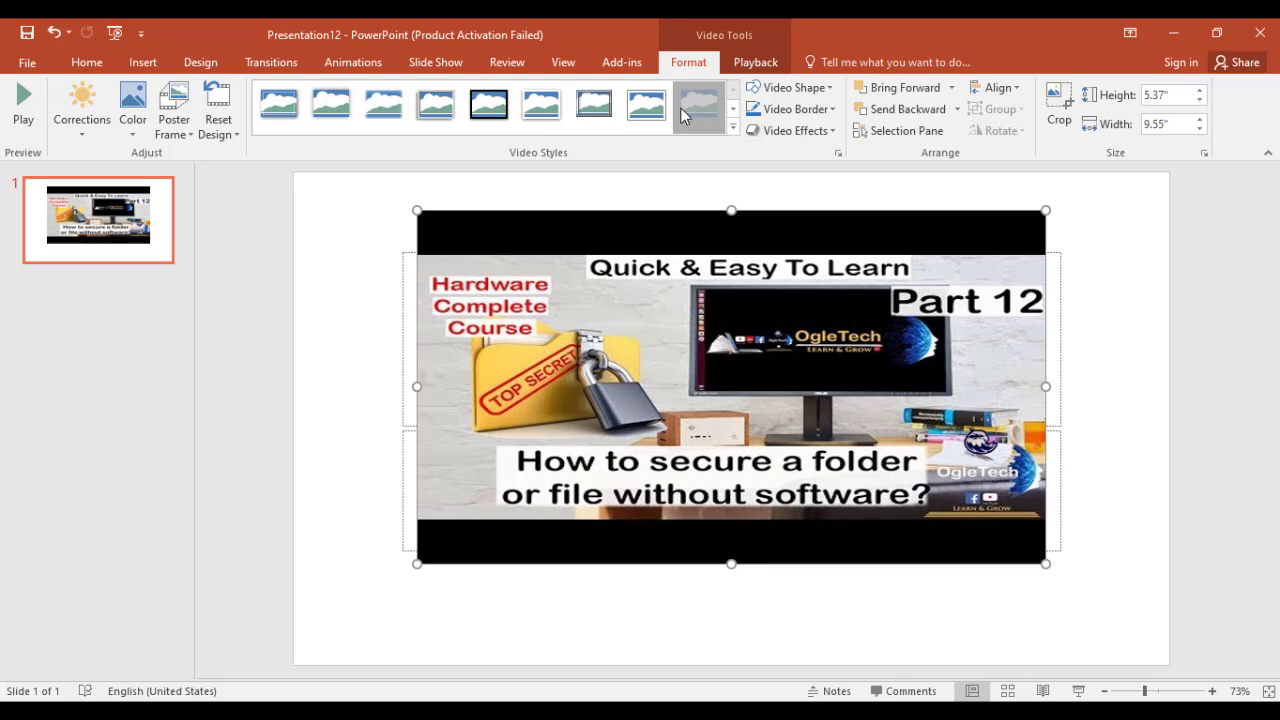
Step: Undo the last change, apply the Soft Edge Oval video style, then reset the design
key("ctrl+z")
left_click(732, 127)
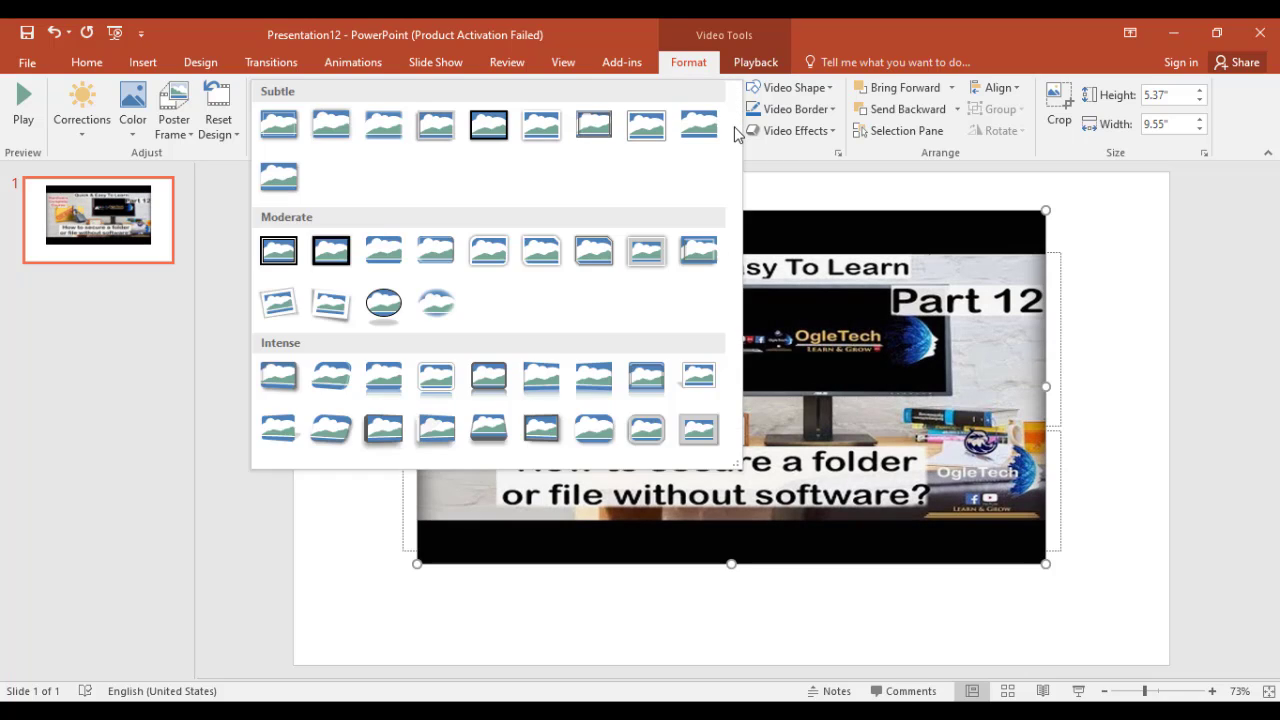
left_click(437, 305)
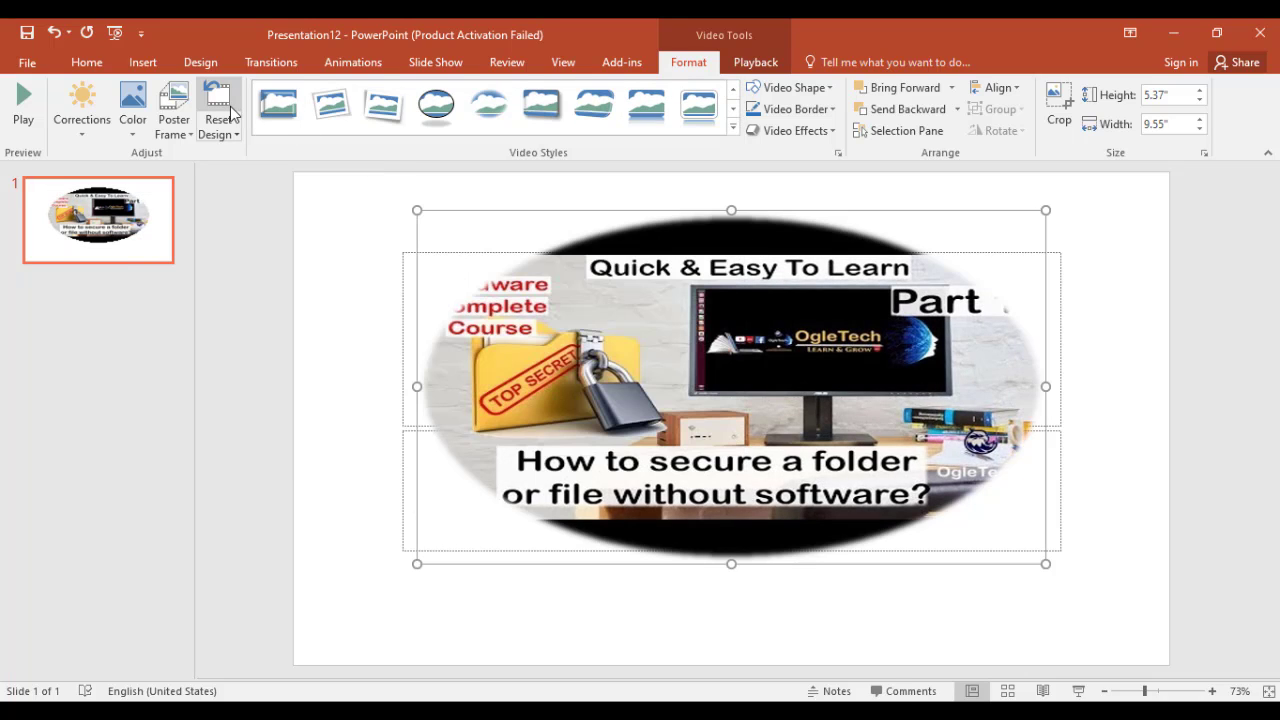
left_click(230, 110)
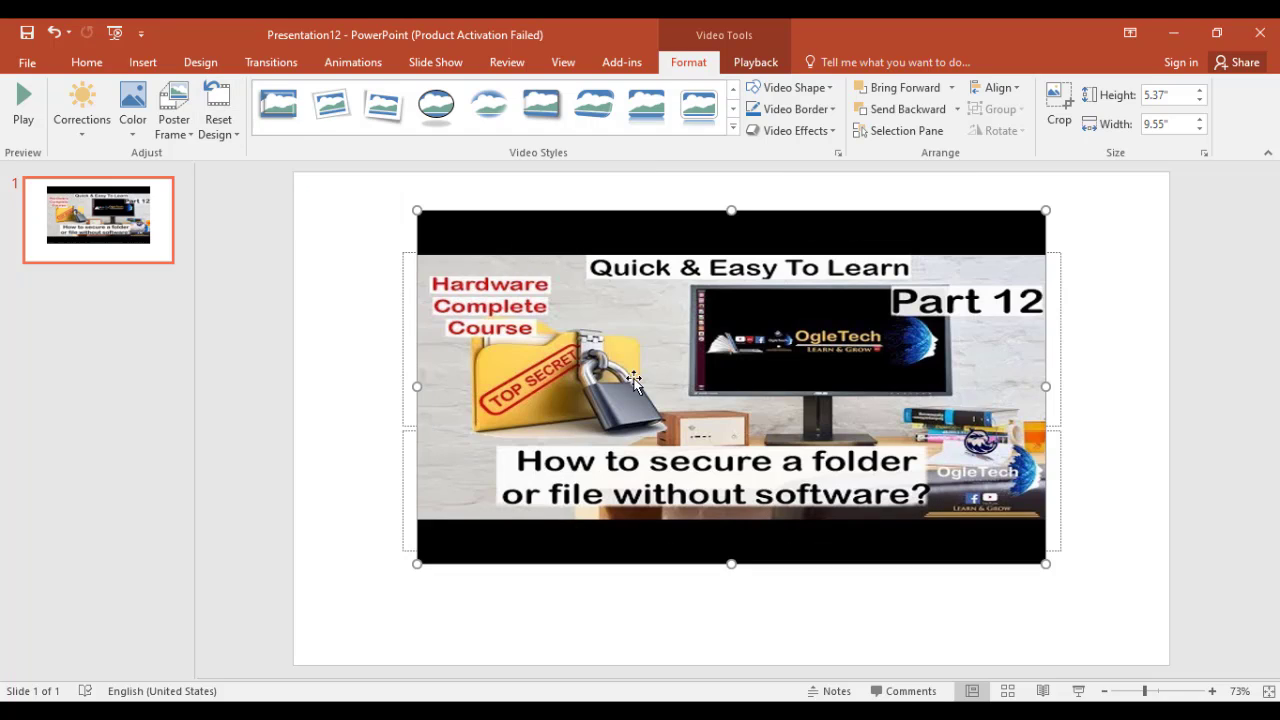
Step: Reset the video's design and size, then enlarge it to 8.82" by 6.62" and reposition it
left_click(229, 134)
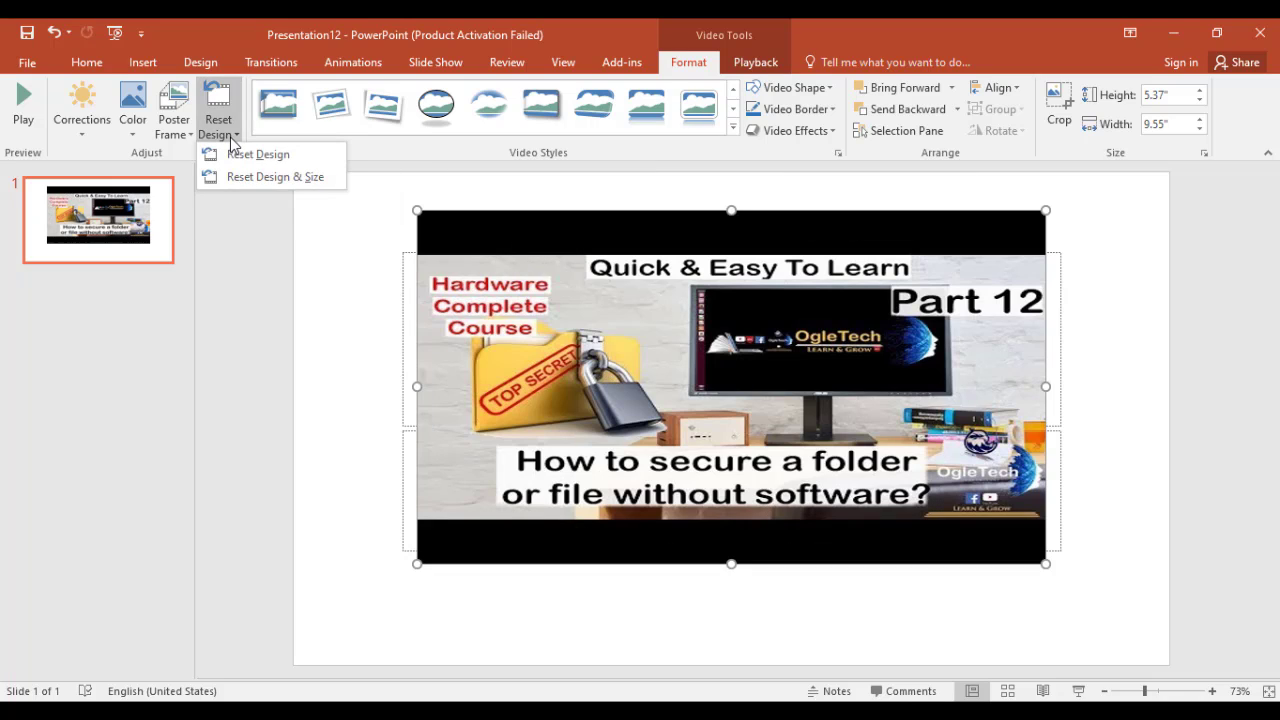
left_click(290, 179)
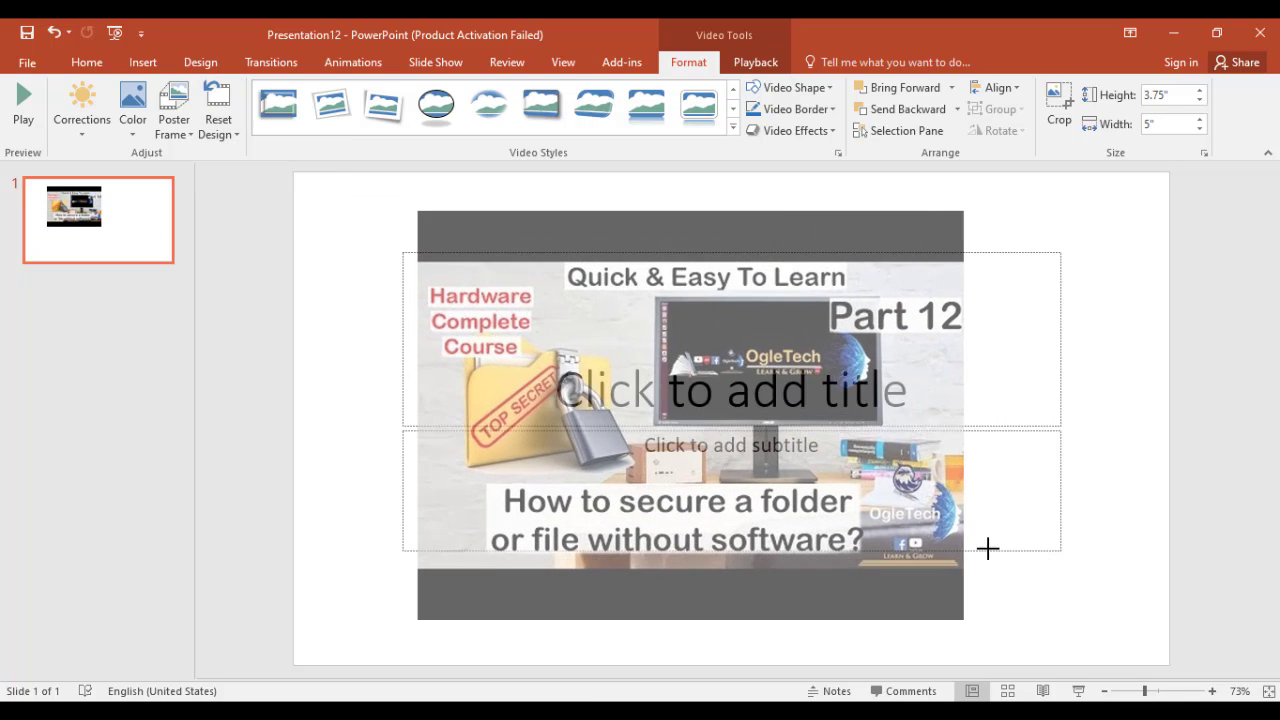
left_click_drag(787, 482, 995, 645)
left_click_drag(865, 500, 891, 498)
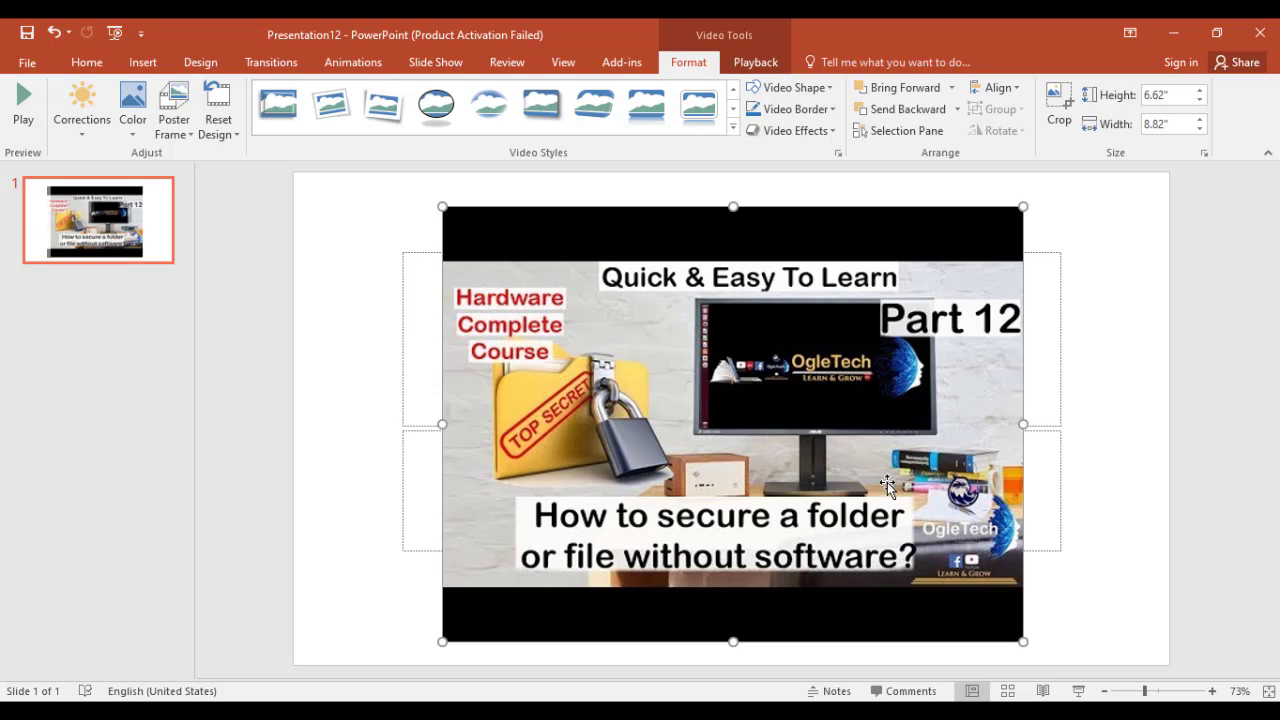
left_click(733, 130)
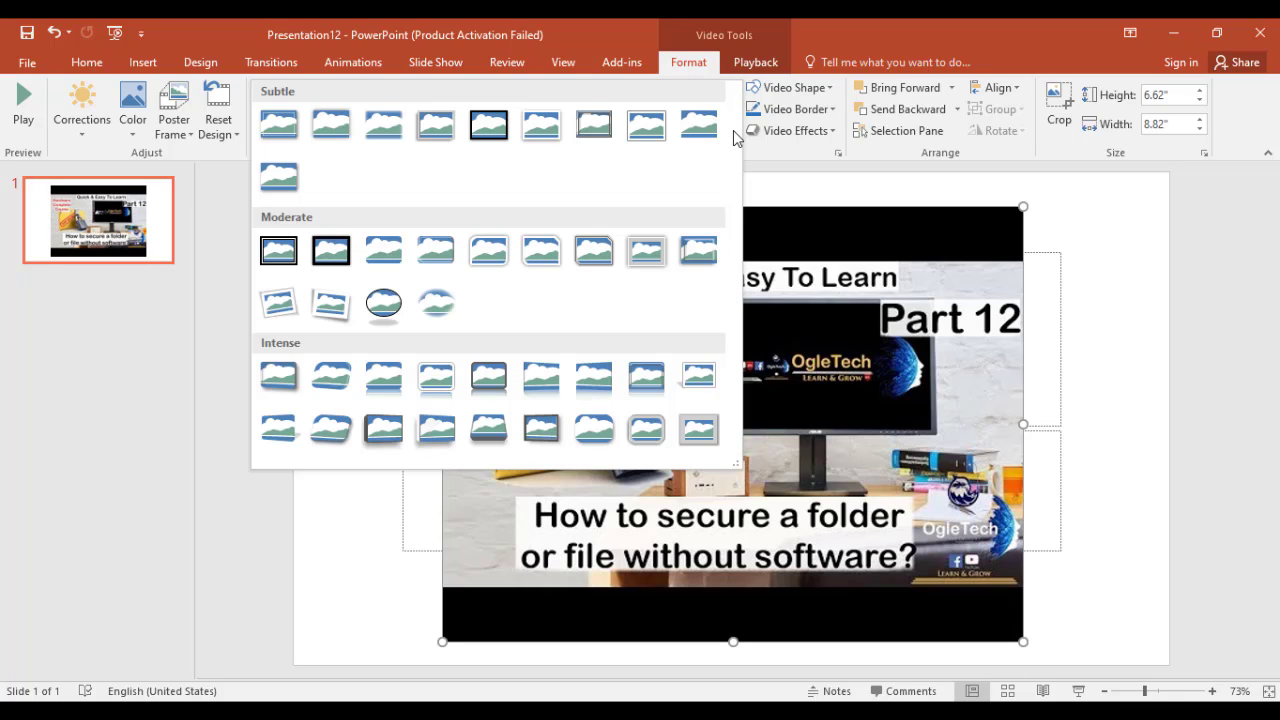
left_click(785, 193)
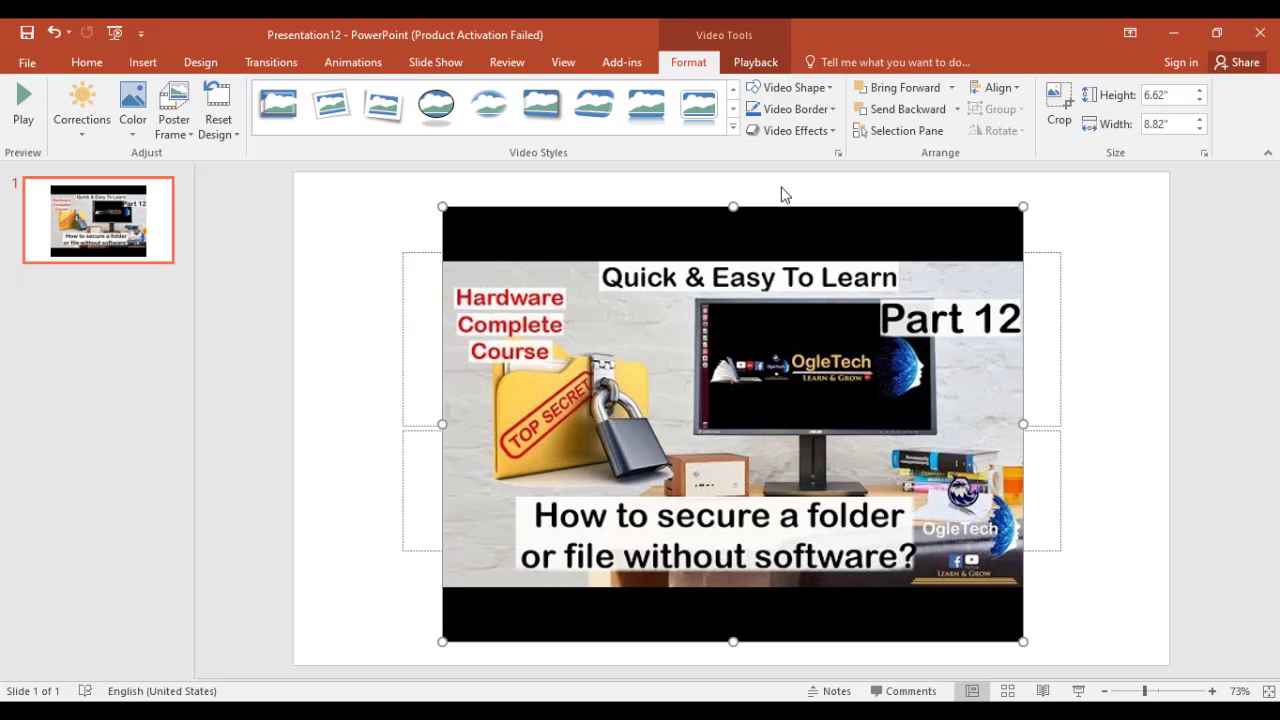
left_click(825, 88)
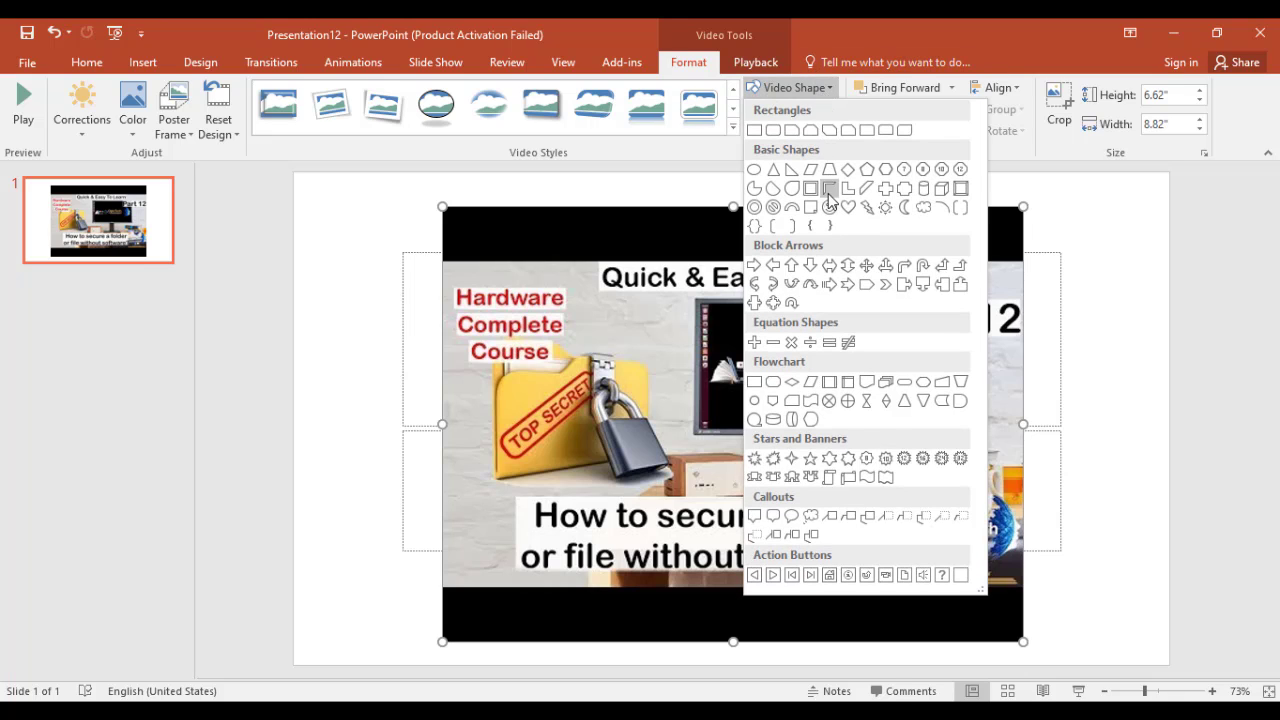
left_click(912, 212)
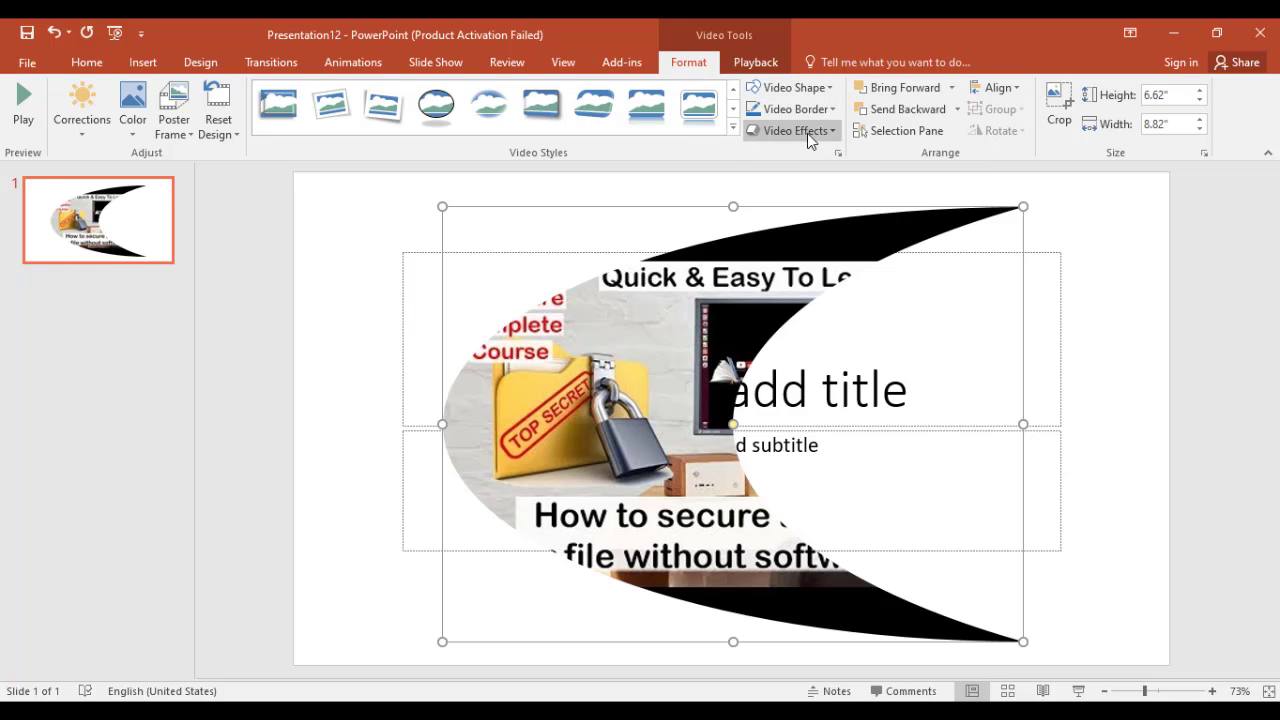
left_click(818, 90)
left_click(922, 210)
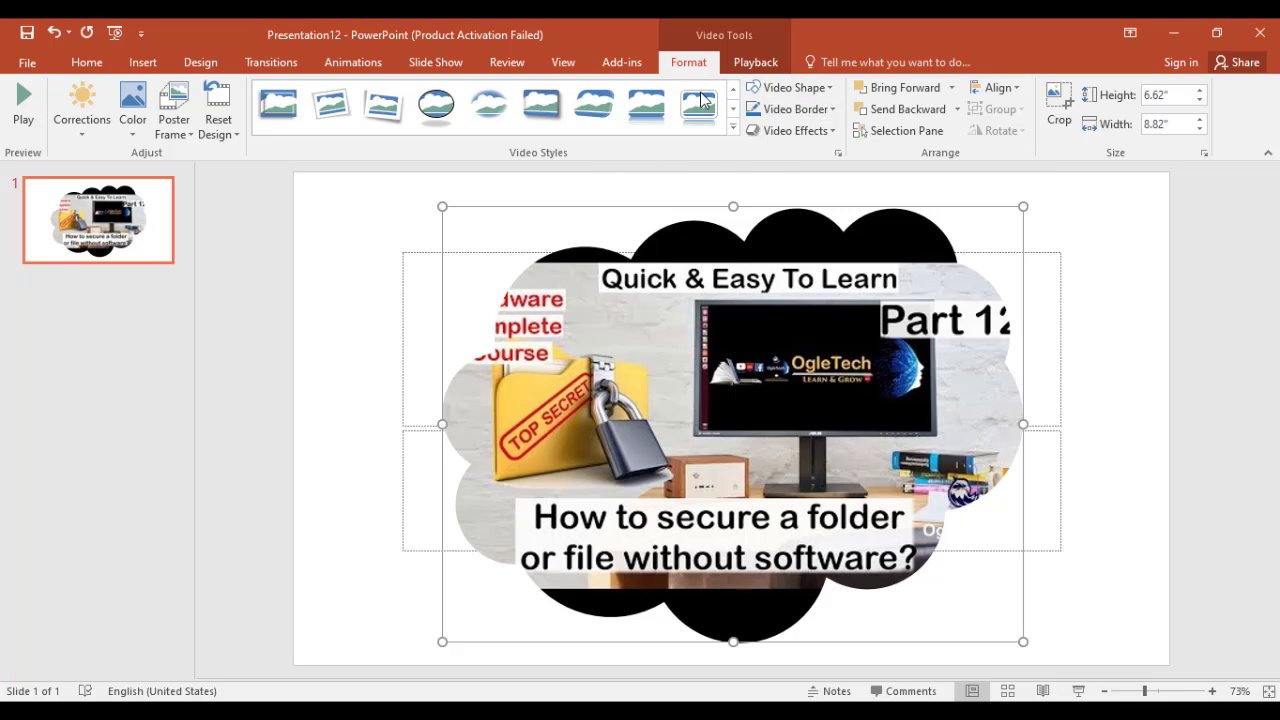
left_click(217, 110)
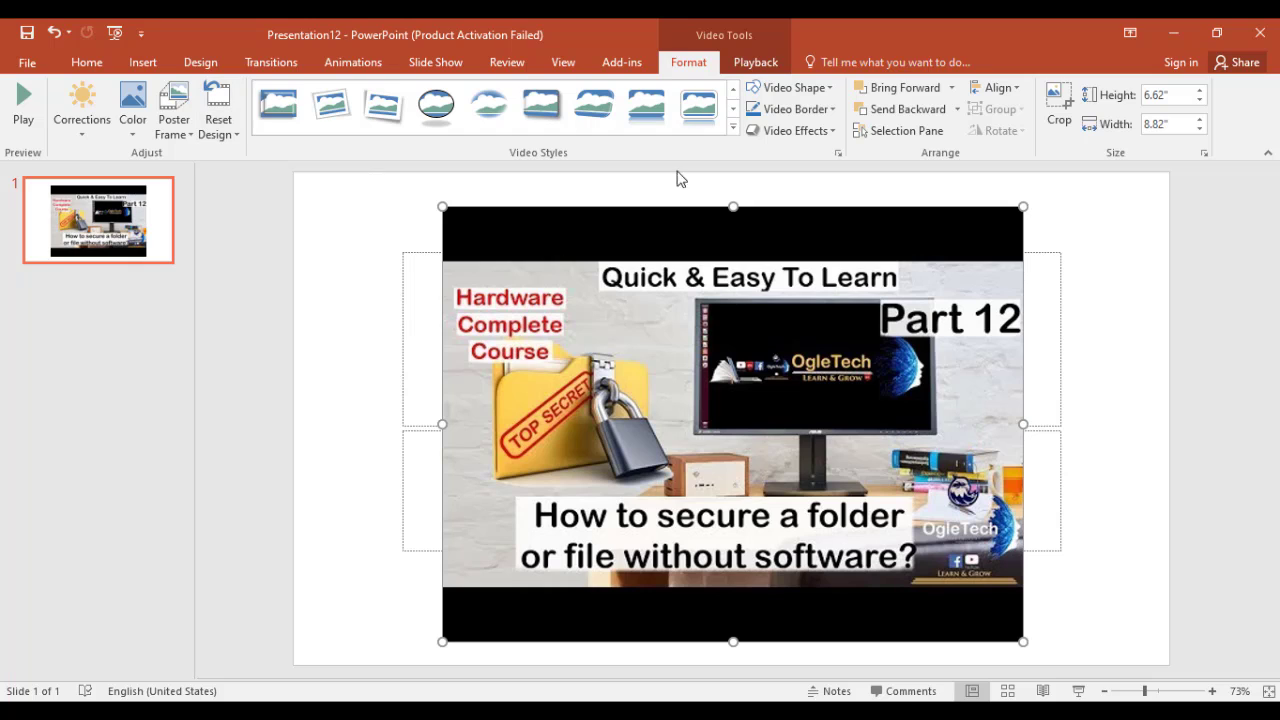
Step: Give the video a light blue border, then remove it with No Outline
left_click(783, 117)
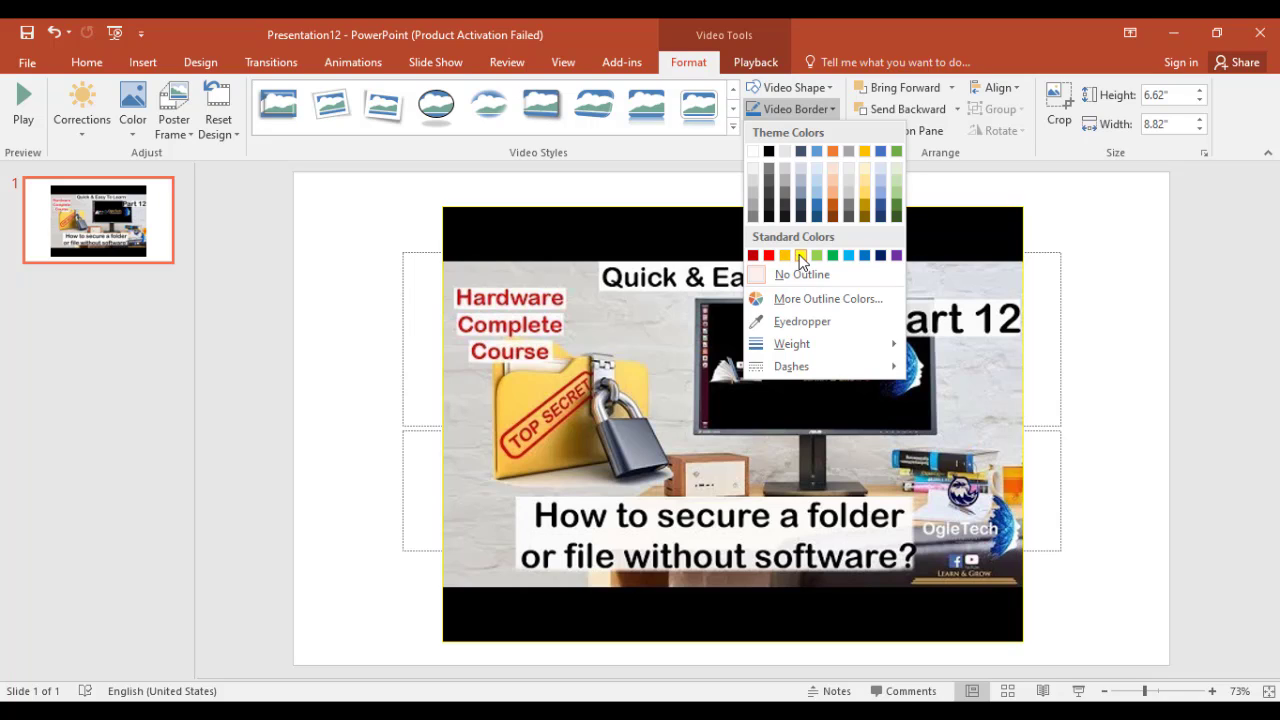
left_click(853, 257)
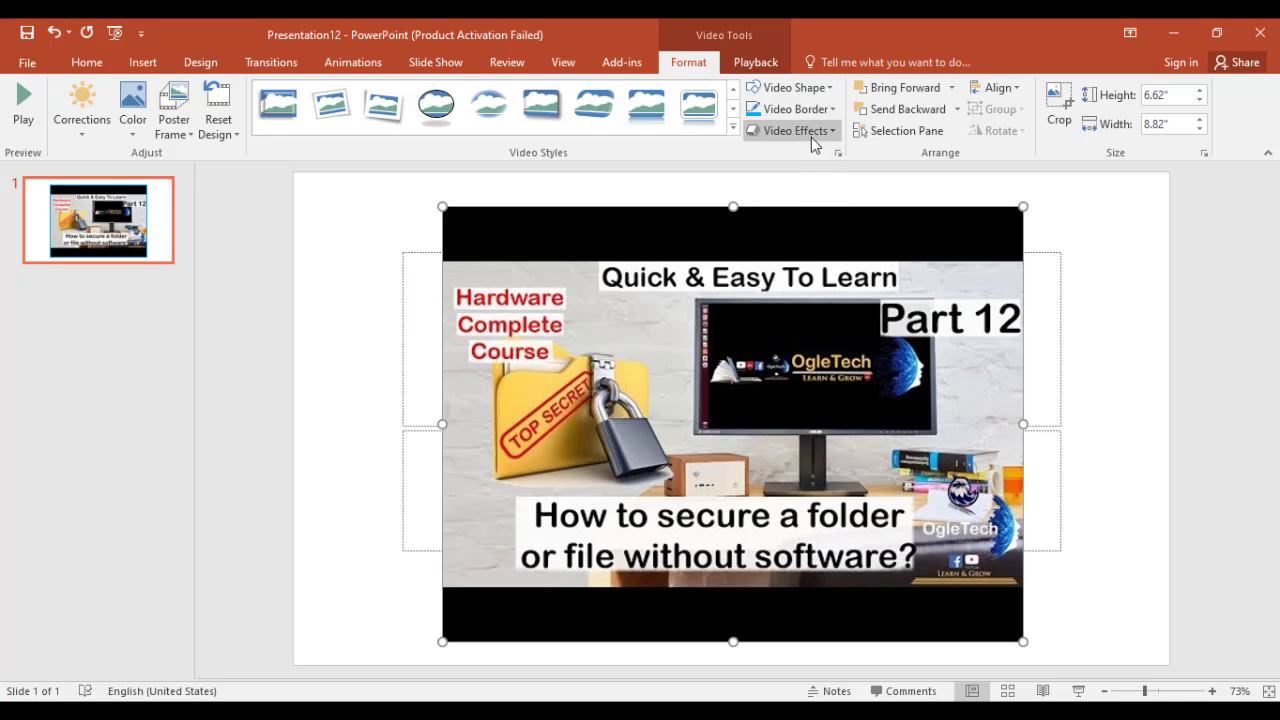
left_click(830, 110)
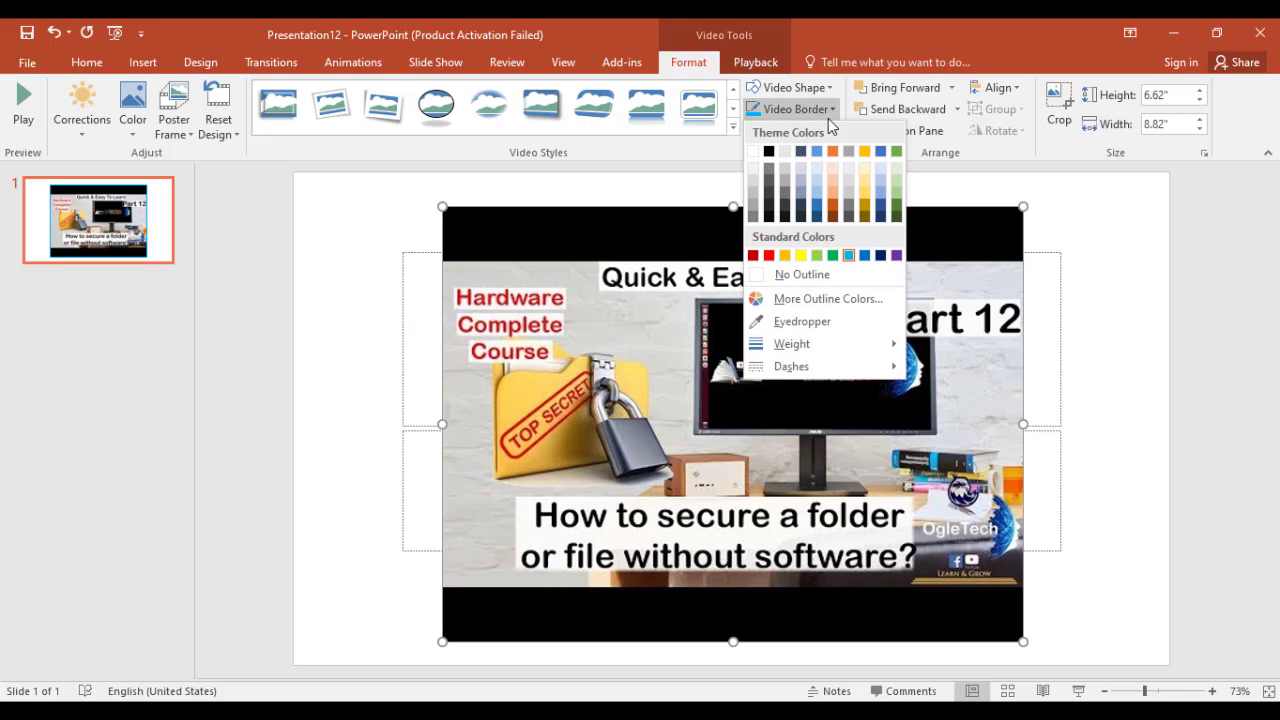
left_click(837, 275)
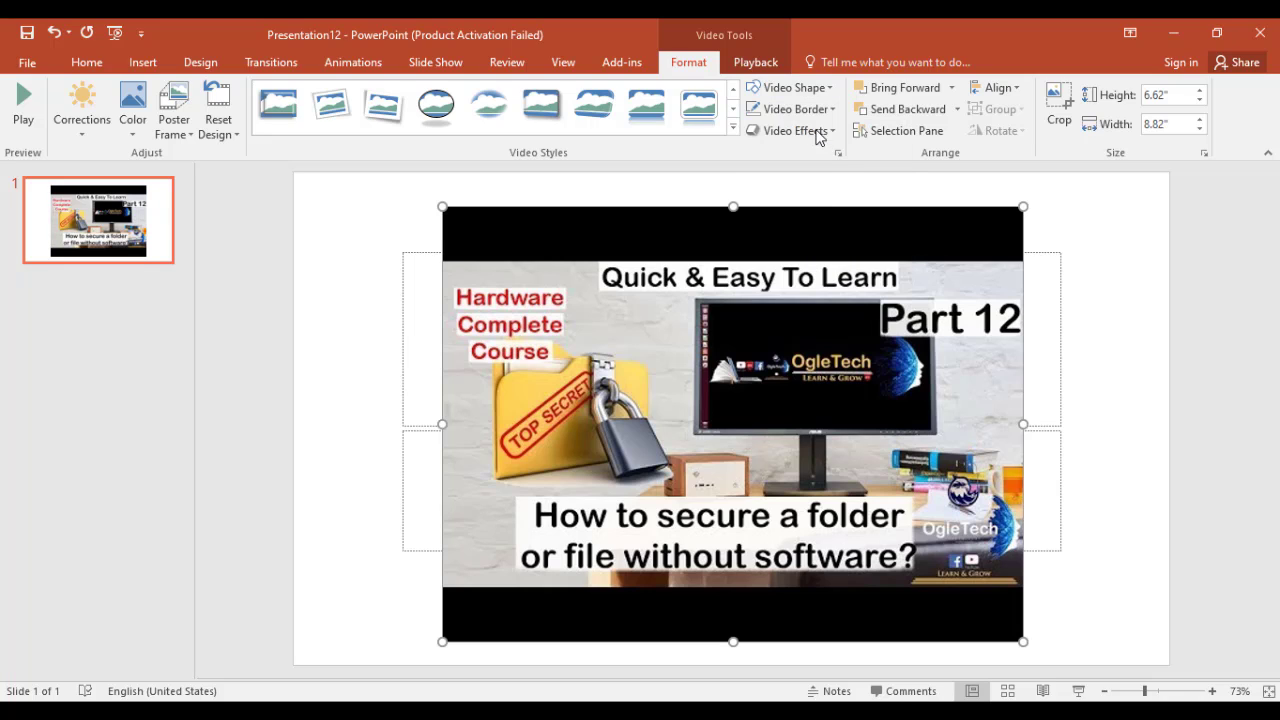
left_click(820, 133)
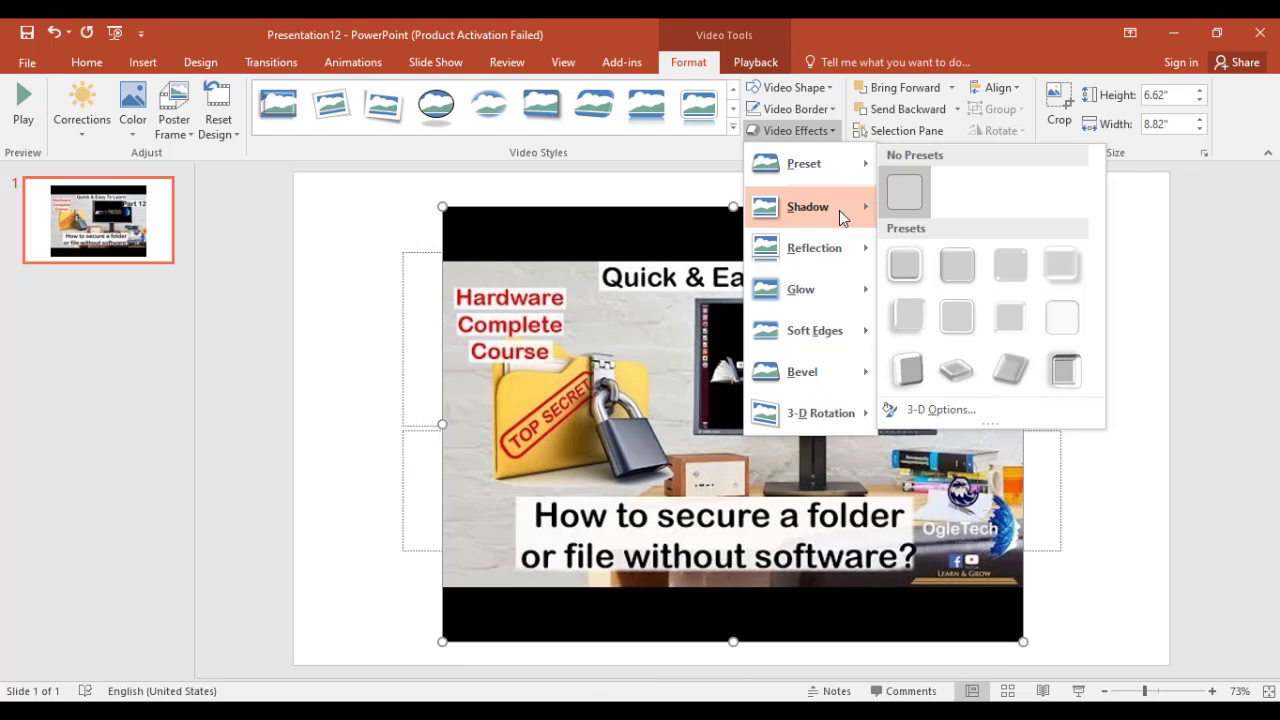
mouse_move(808, 206)
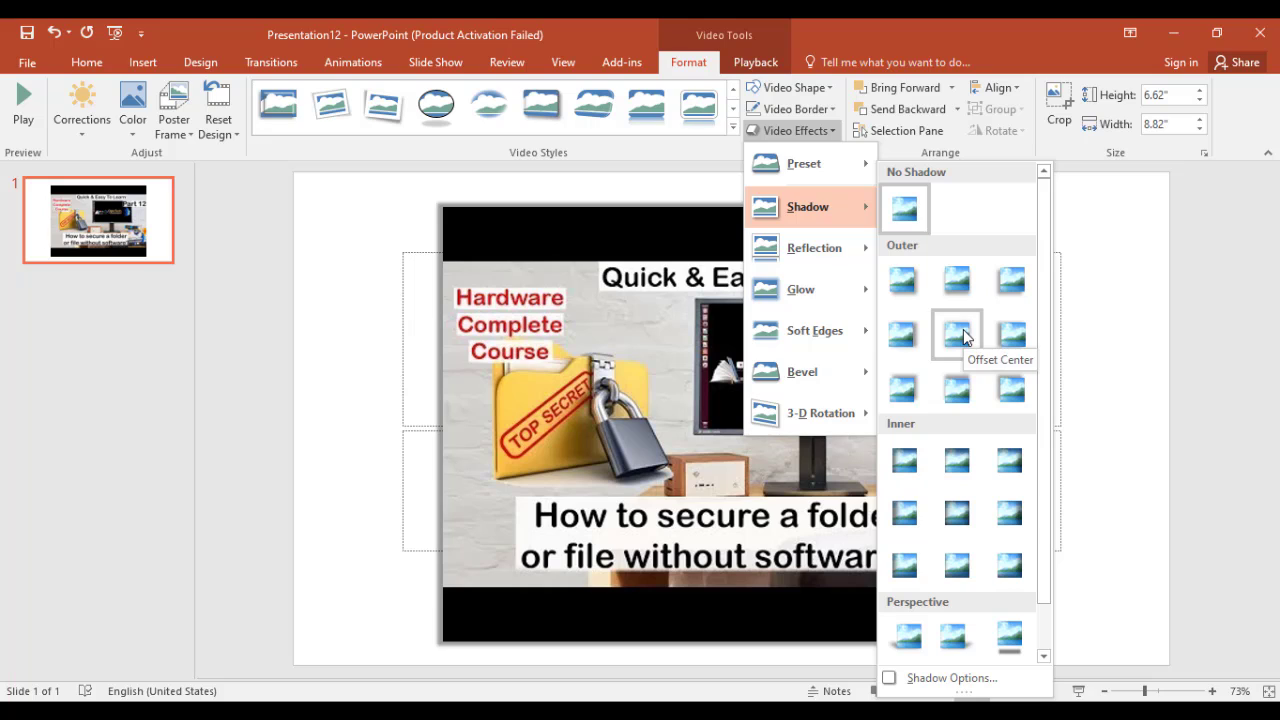
Step: Apply the Offset Center outer shadow and shrink the video to 6.37" by 4.78"
left_click(1013, 357)
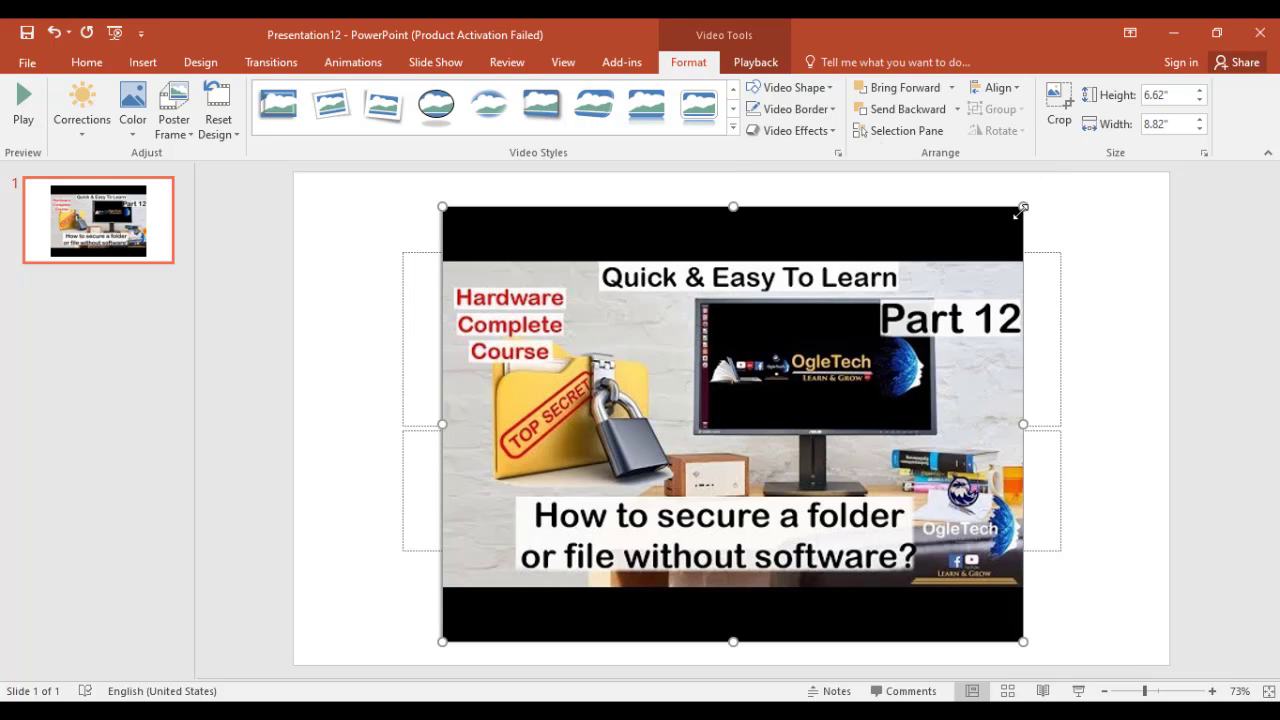
mouse_move(1022, 207)
left_mouse_down()
mouse_move(858, 330)
mouse_move(848, 200)
left_mouse_up()
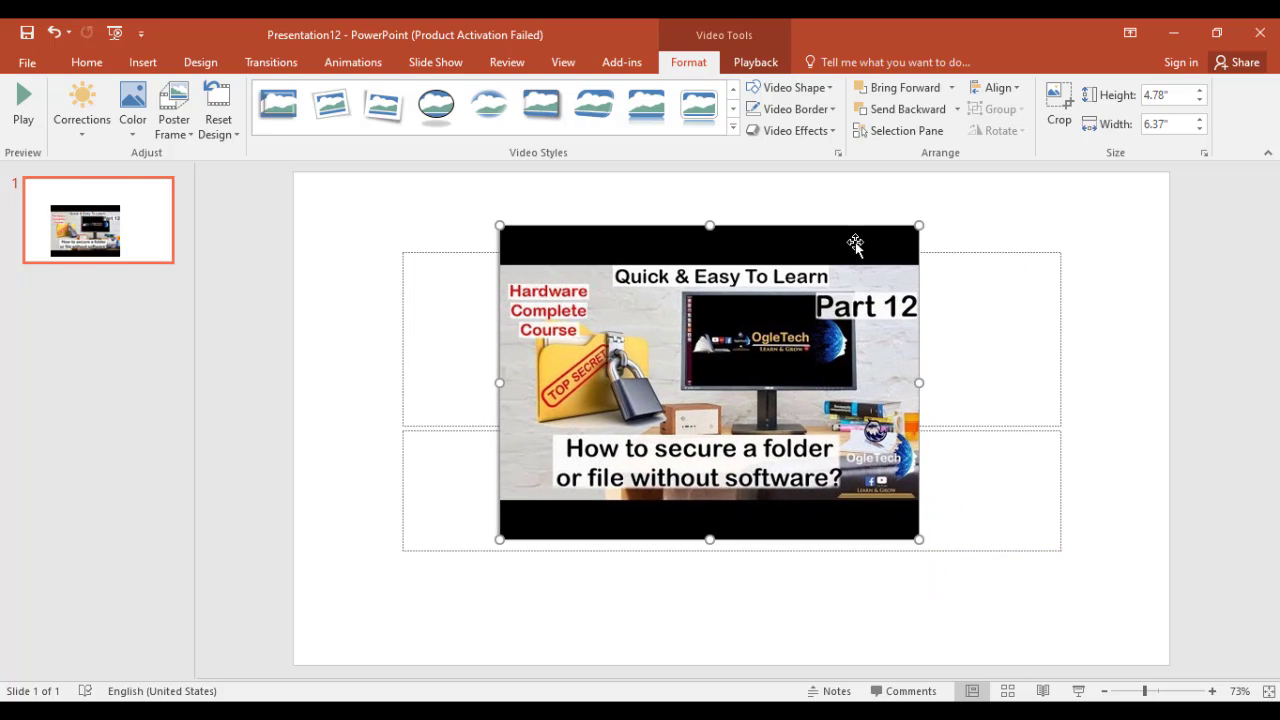
left_click(830, 131)
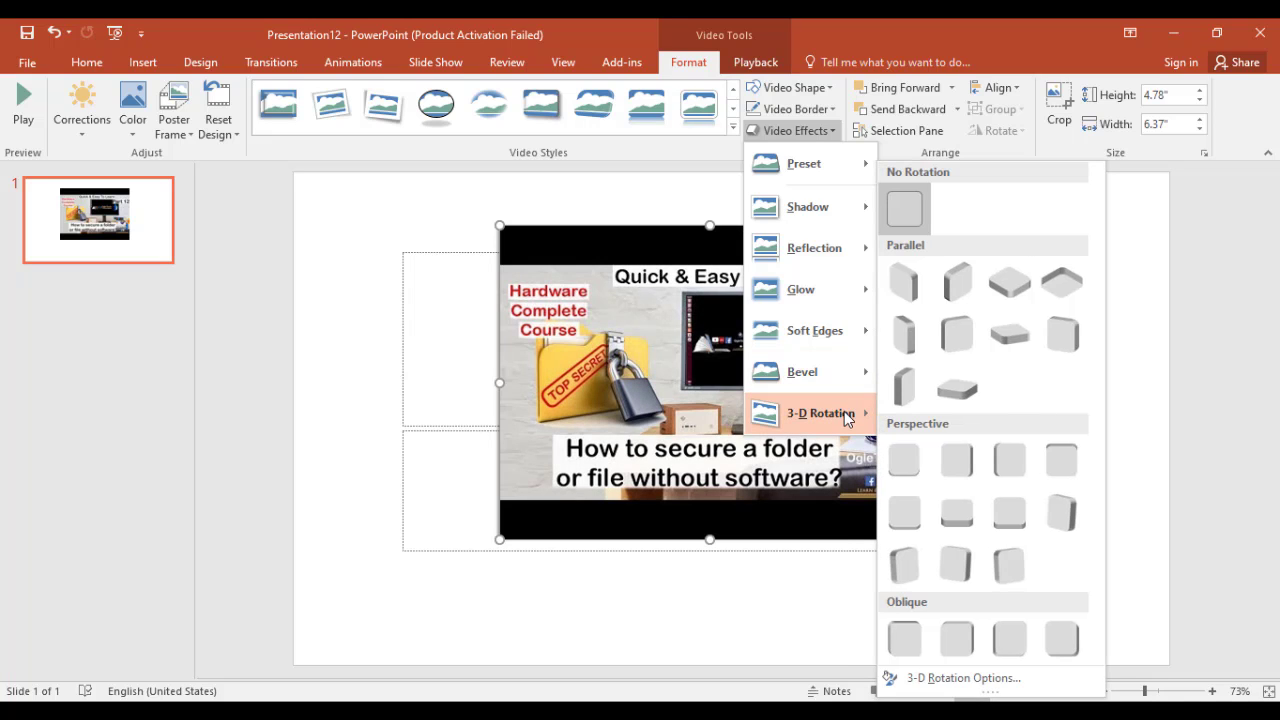
mouse_move(820, 413)
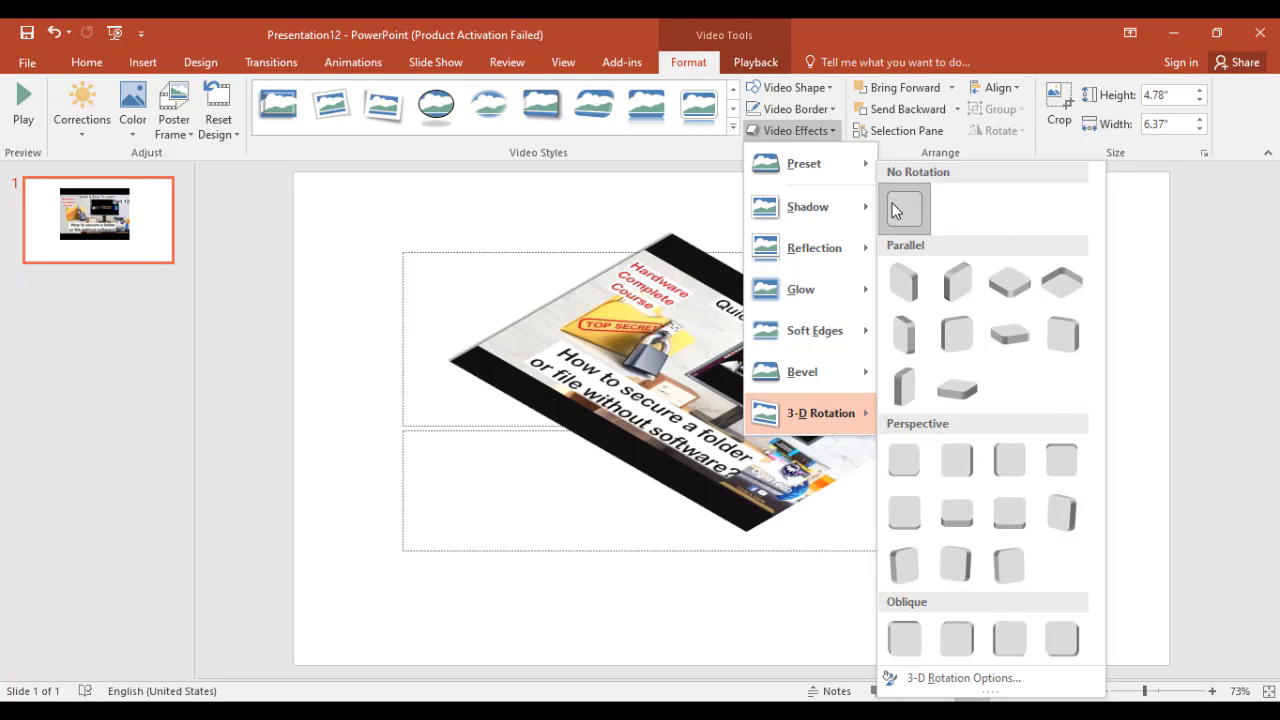
left_click(896, 214)
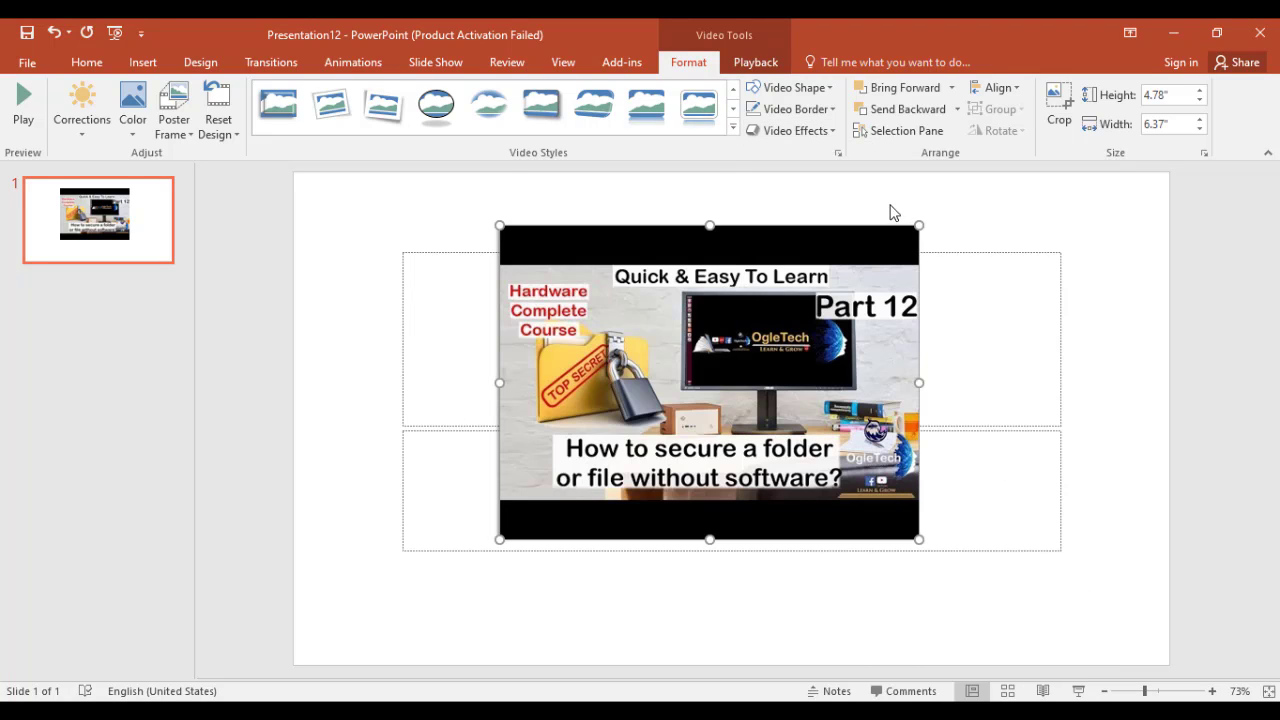
left_click(240, 115)
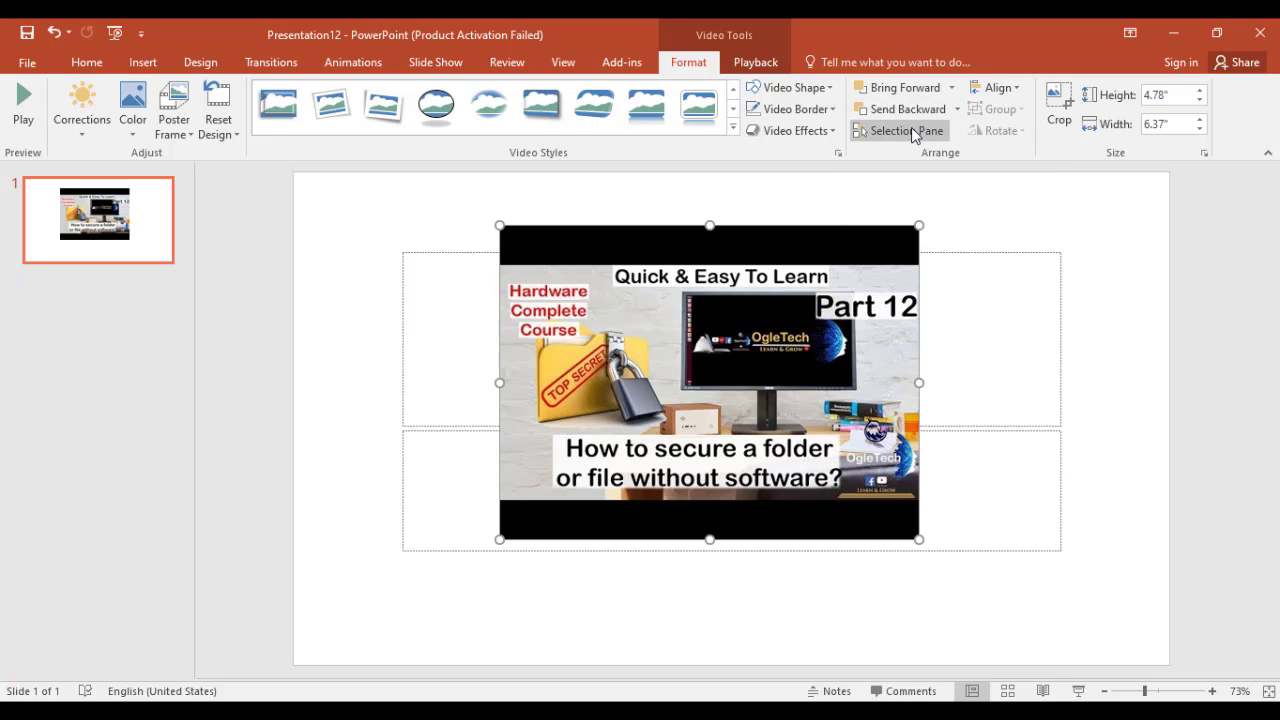
left_click(1022, 318)
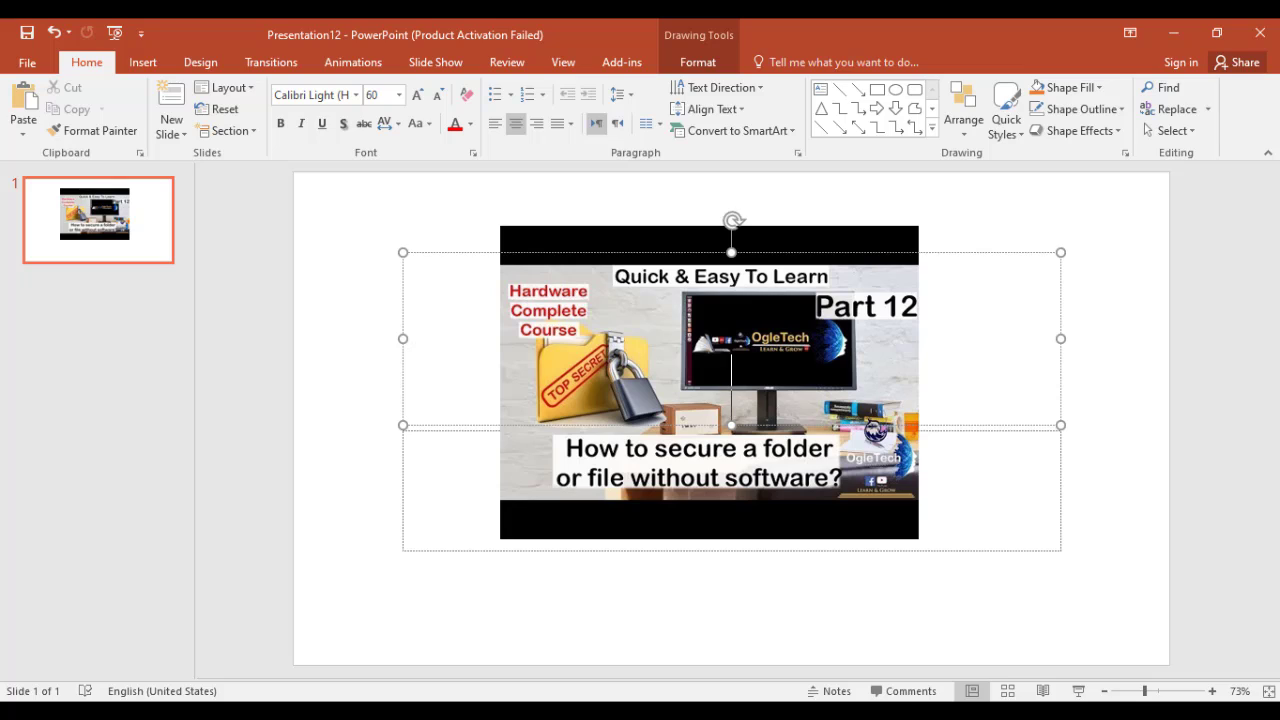
type("How")
type(" t")
Step: Move the video aside and make the Hello title text red
left_click(882, 232)
left_click_drag(853, 259, 500, 391)
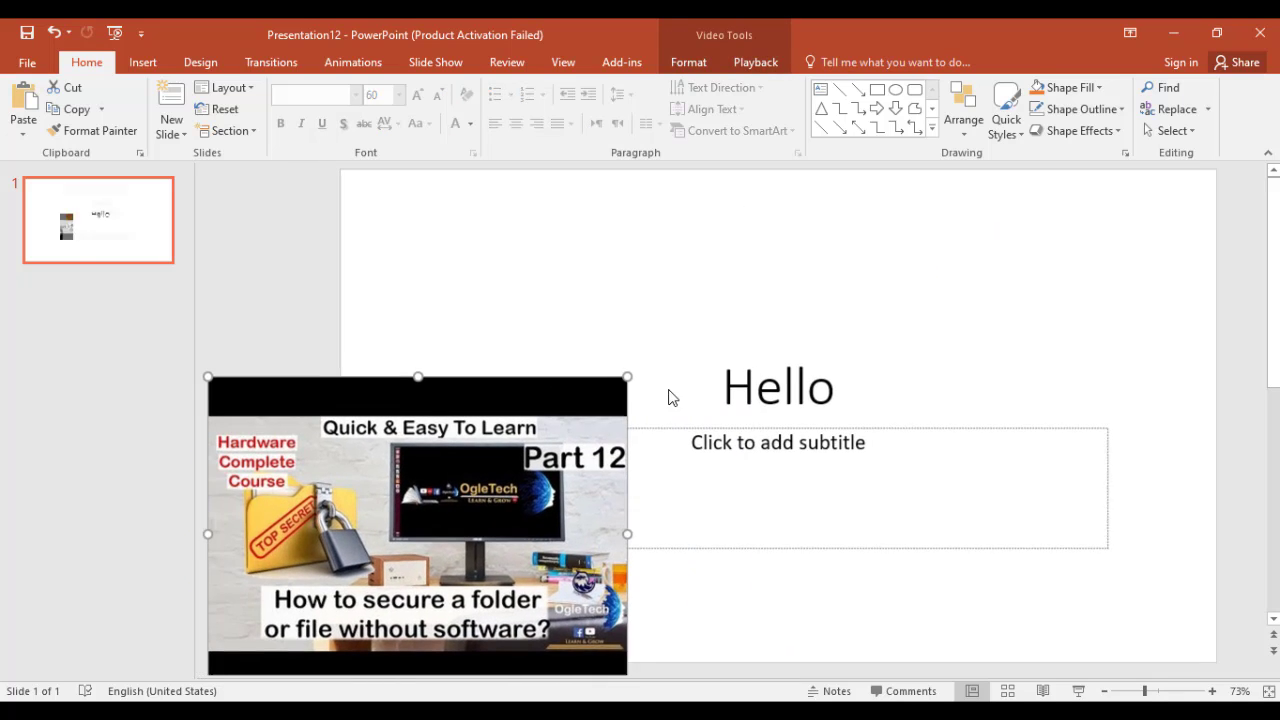
left_click_drag(729, 388, 883, 412)
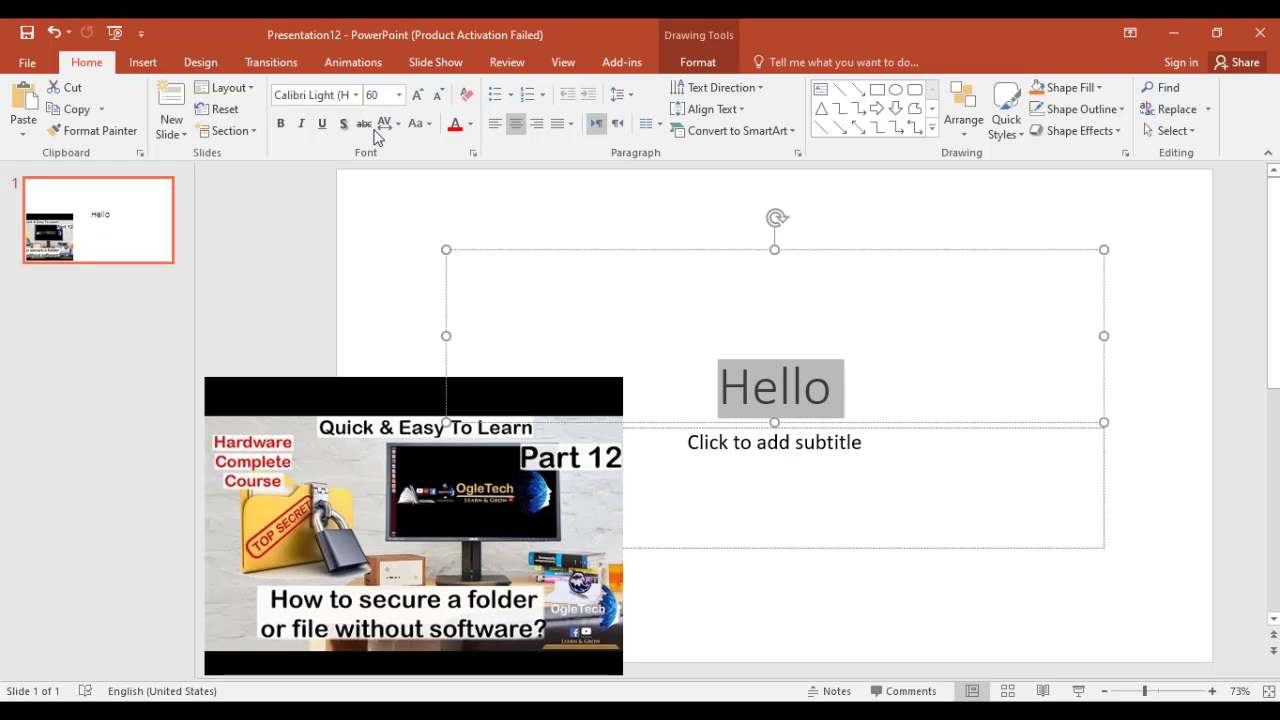
left_click(470, 124)
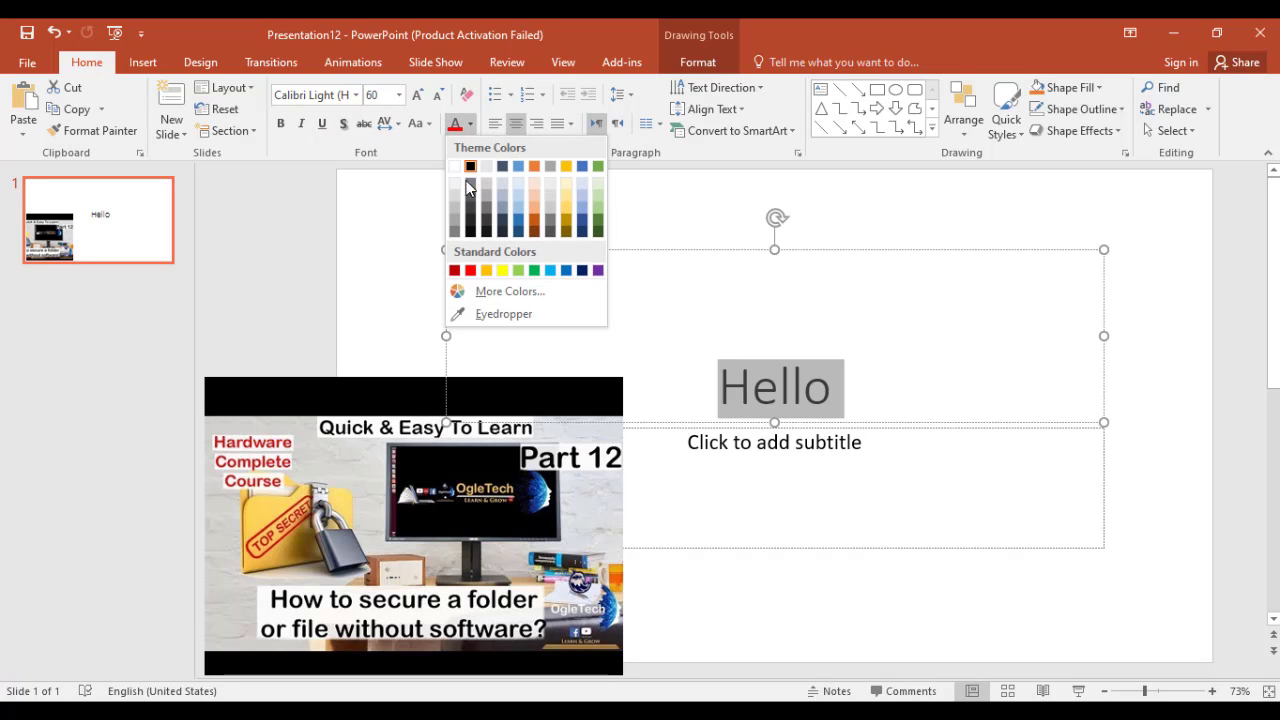
left_click(468, 272)
Step: Enlarge Hello to 104 pt, resize its title box lower, and move the video back over it
left_click(417, 94)
left_click(417, 94)
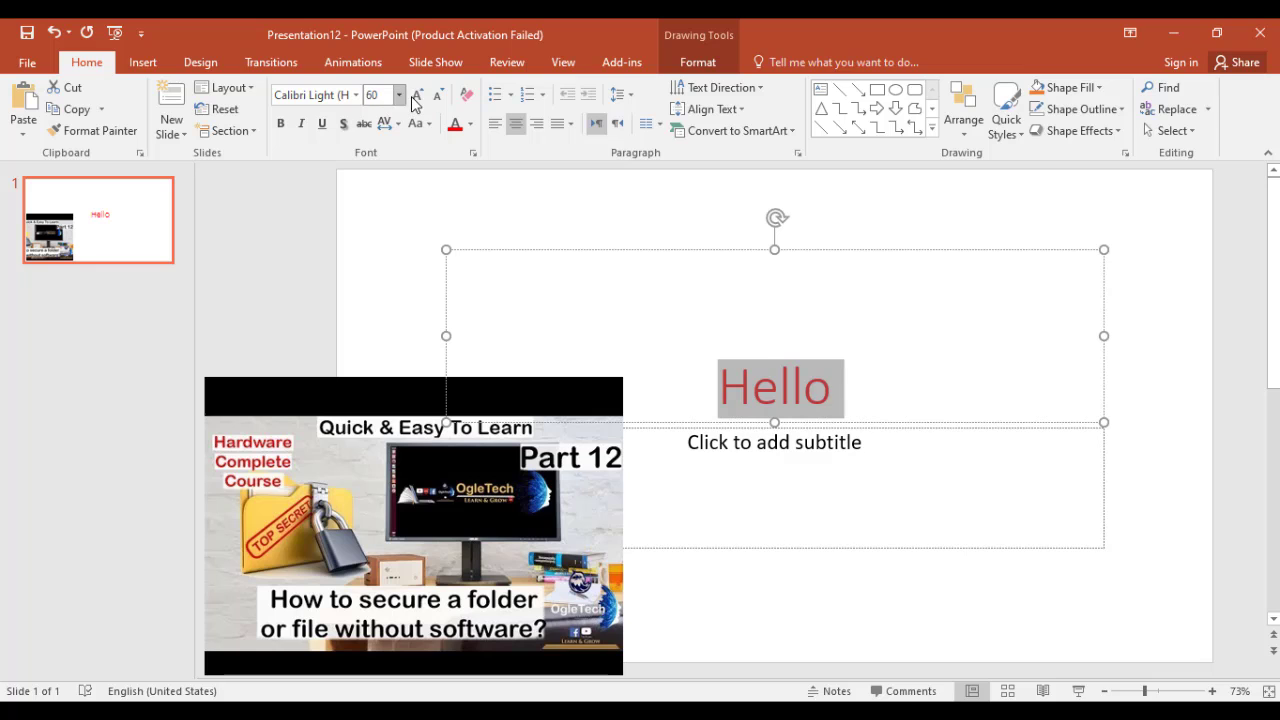
left_click(417, 94)
left_click(417, 94)
left_click(417, 94)
left_click(417, 94)
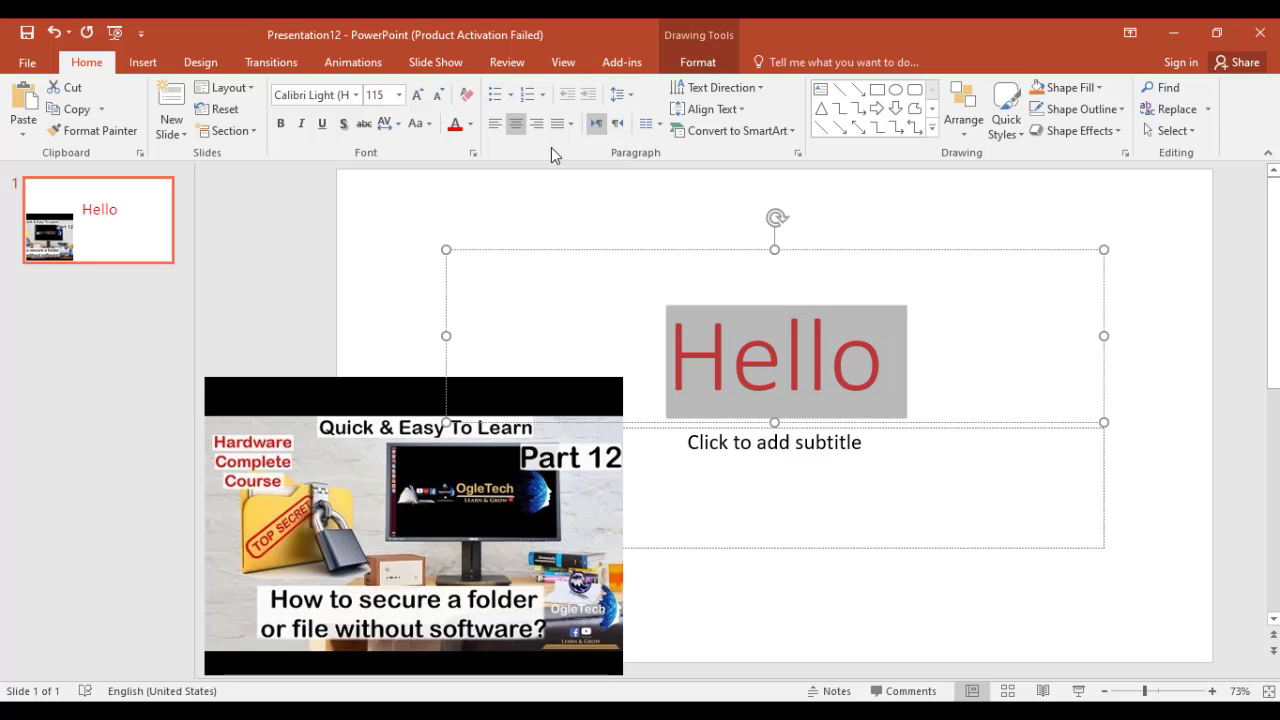
left_click(767, 301)
mouse_move(1104, 249)
left_mouse_down()
mouse_move(788, 301)
mouse_move(904, 440)
left_mouse_up()
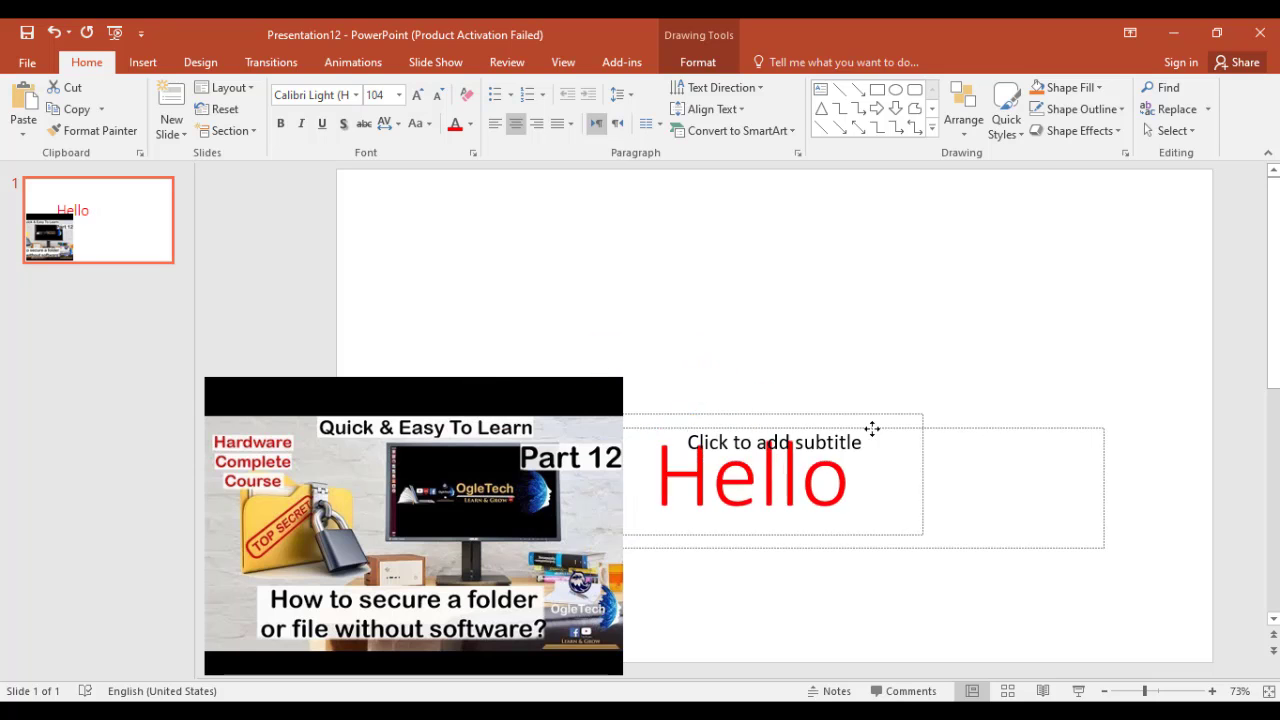
mouse_move(532, 400)
left_mouse_down()
mouse_move(923, 250)
mouse_move(894, 249)
left_mouse_up()
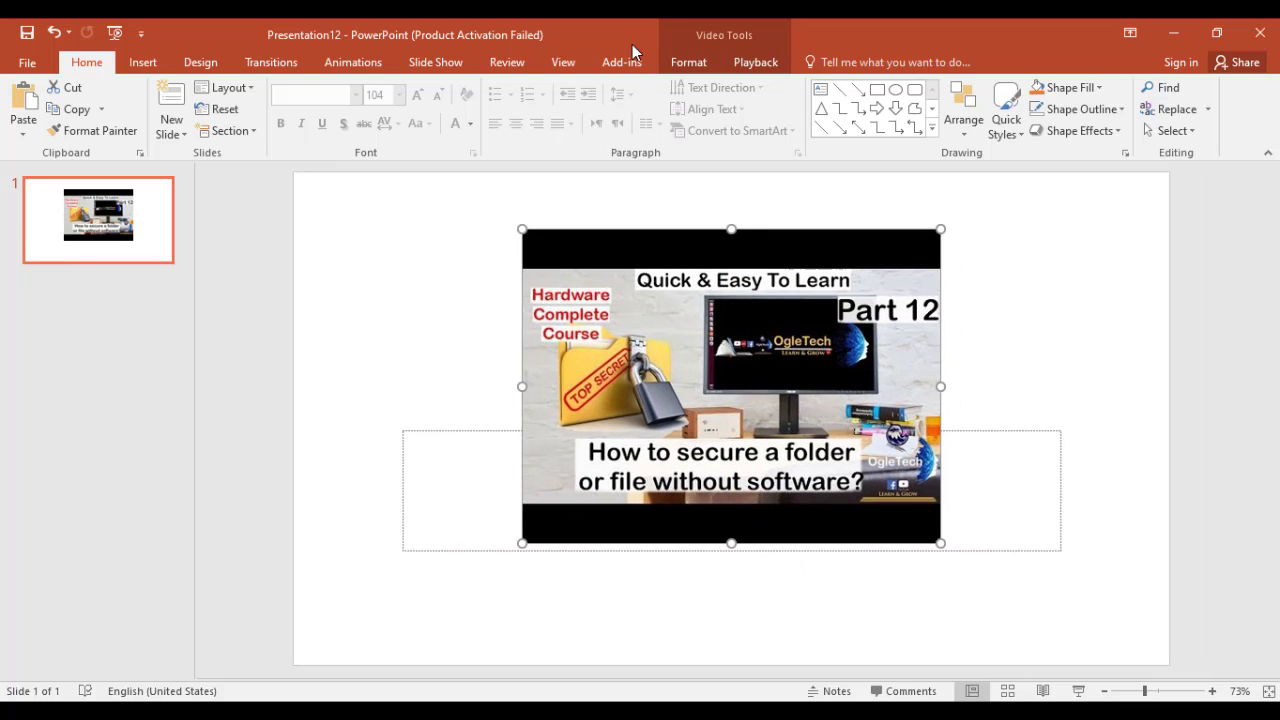
Step: Use Send Backward and Bring Forward to put the video behind the title and subtitle
left_click(678, 62)
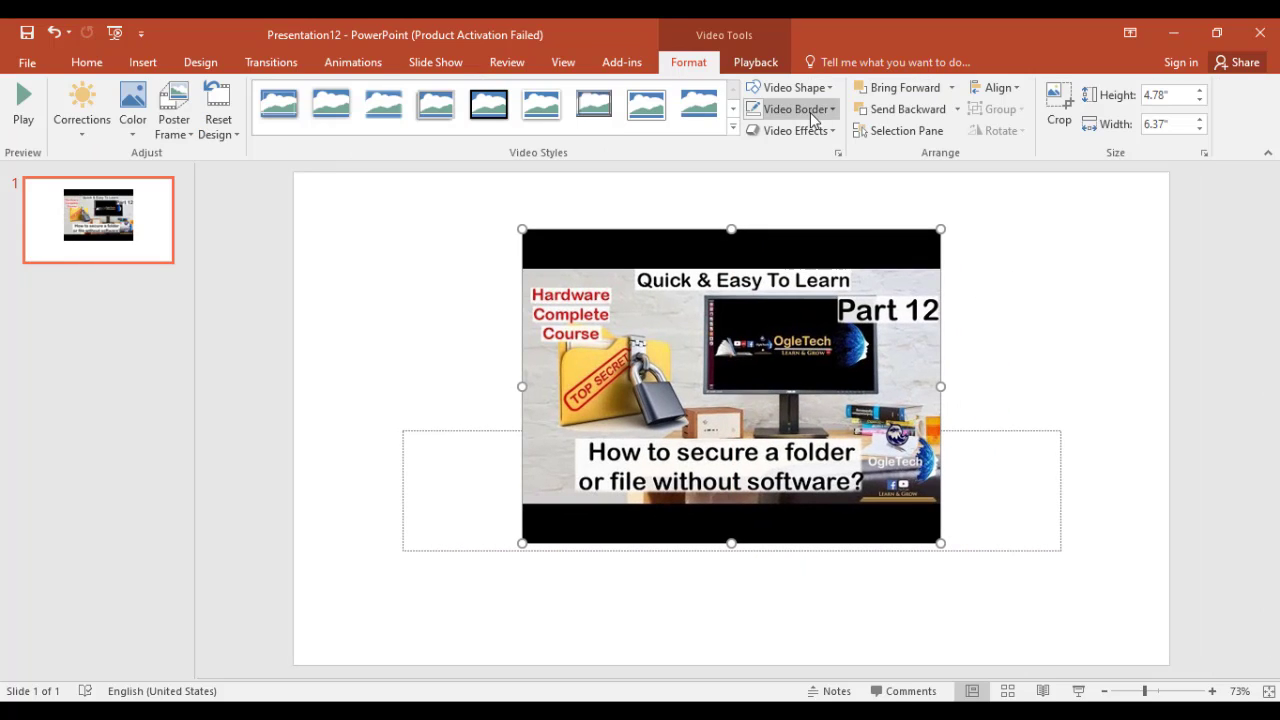
left_click(883, 111)
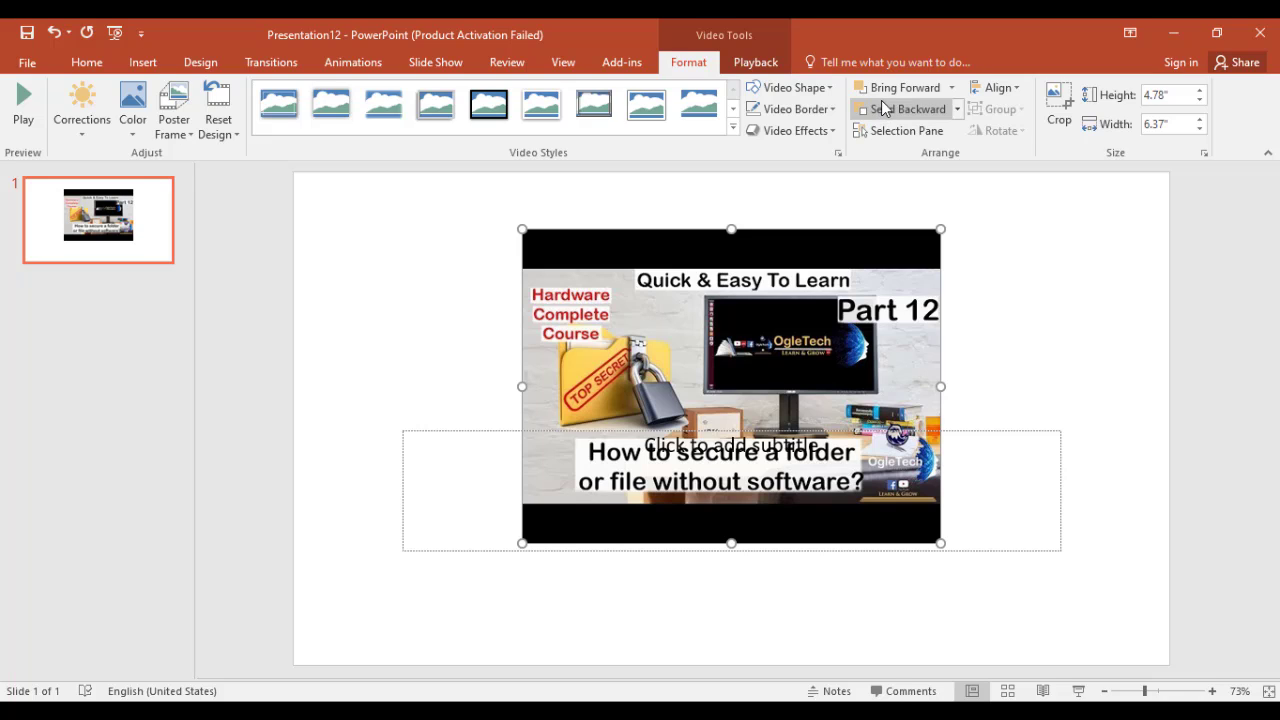
left_click(890, 108)
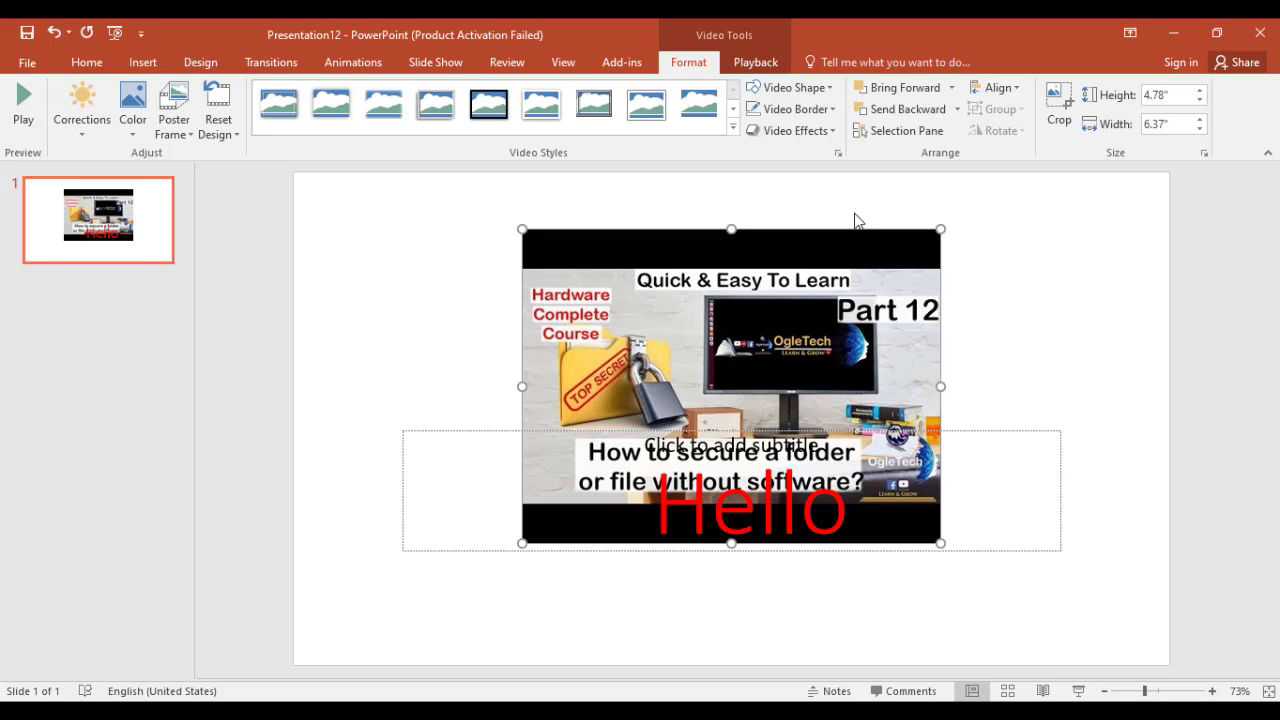
left_click(903, 90)
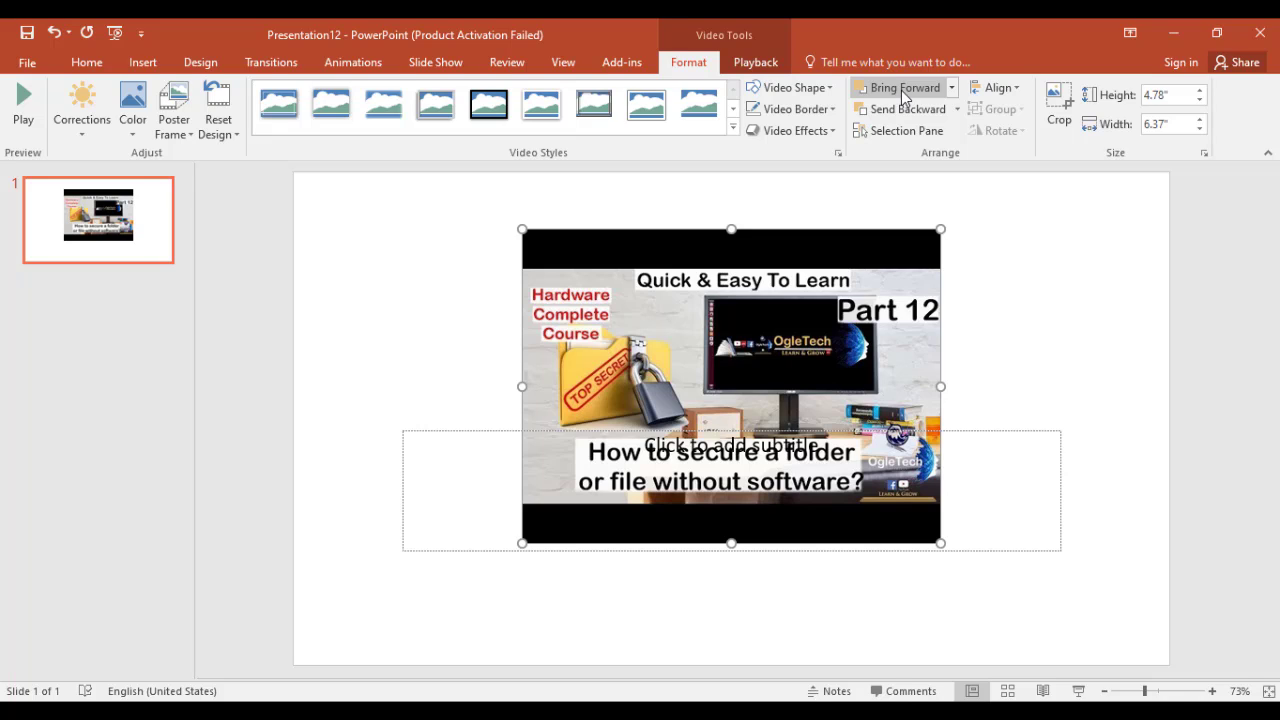
left_click(903, 90)
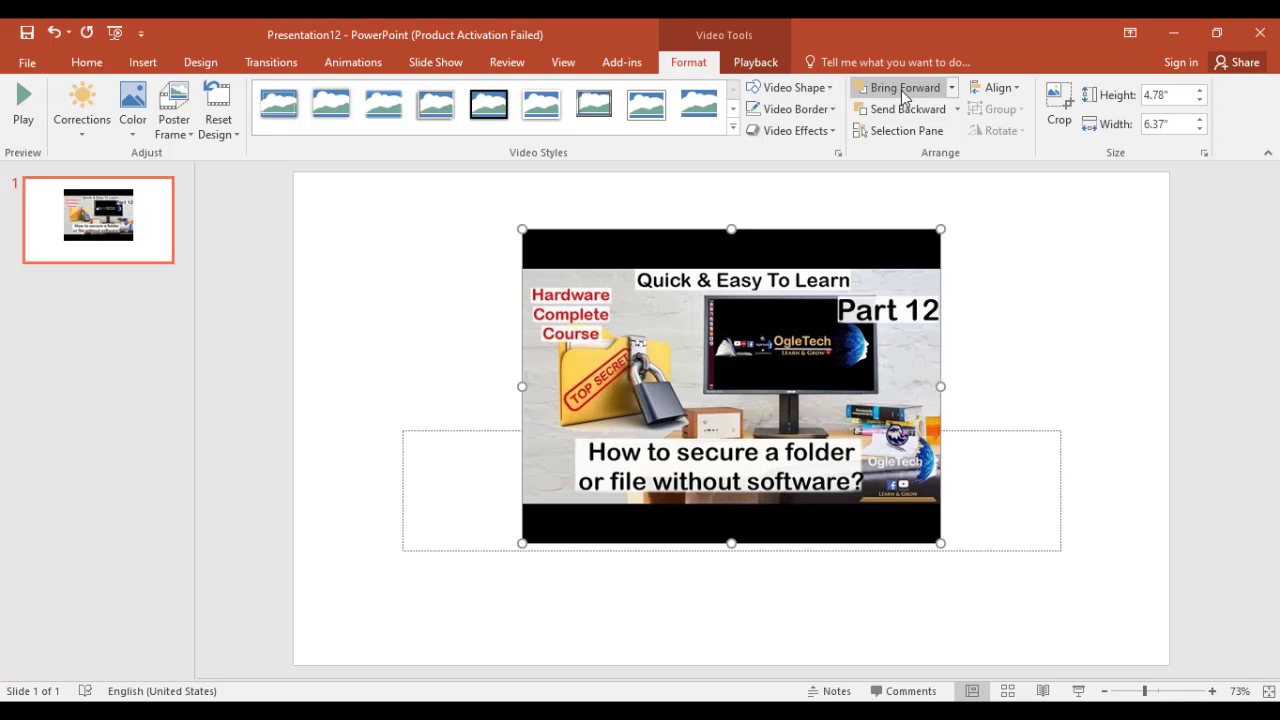
left_click(908, 110)
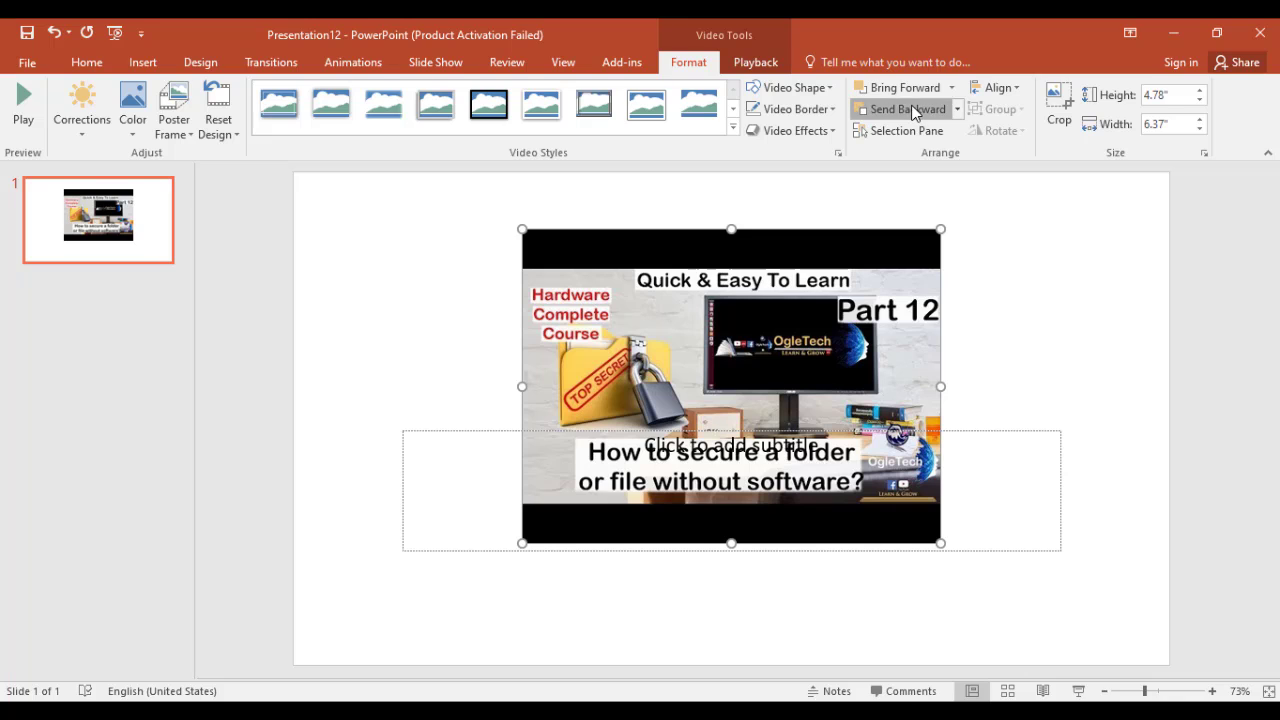
left_click(912, 110)
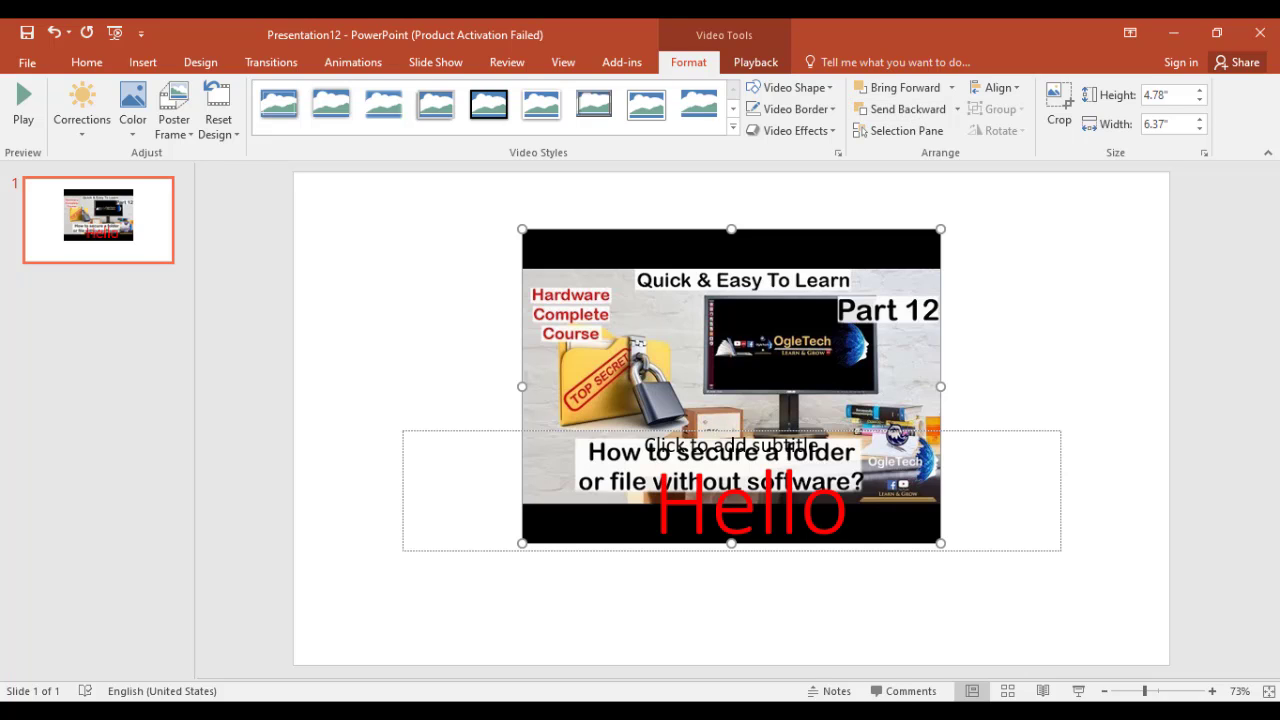
Step: Check the layer order in the Selection Pane to confirm the video sits at the bottom
left_click(897, 135)
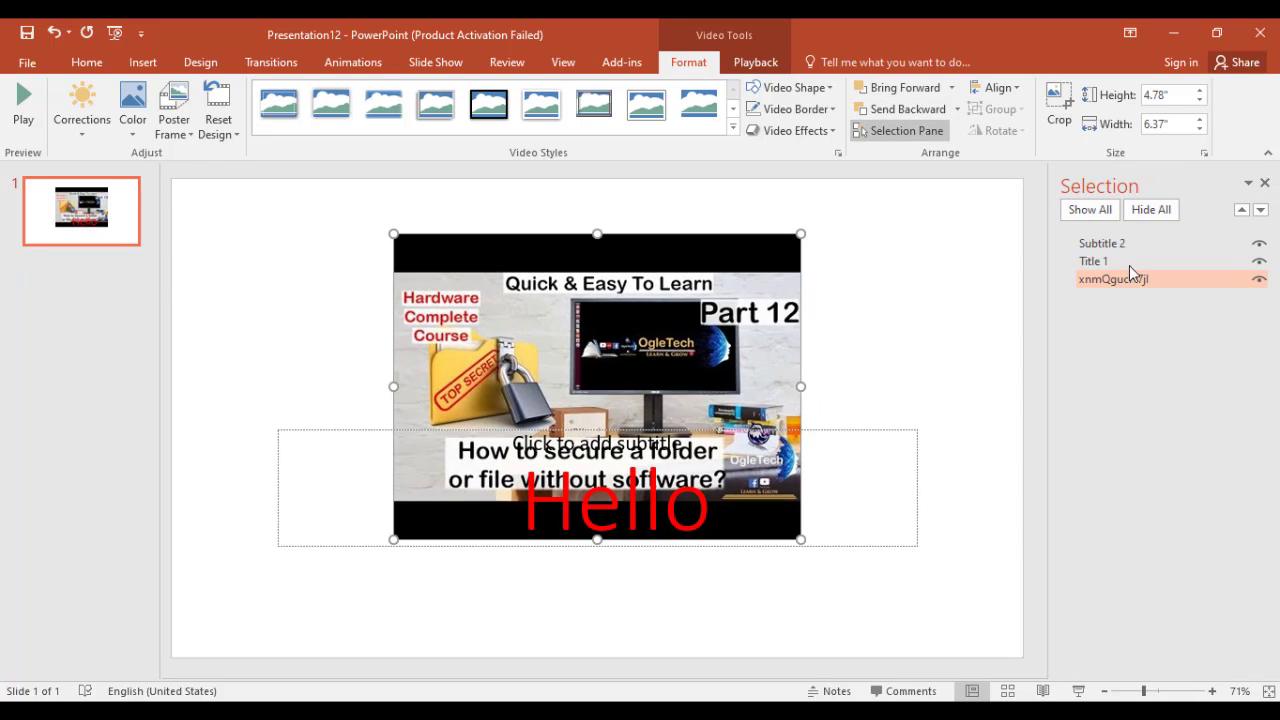
left_click(1131, 260)
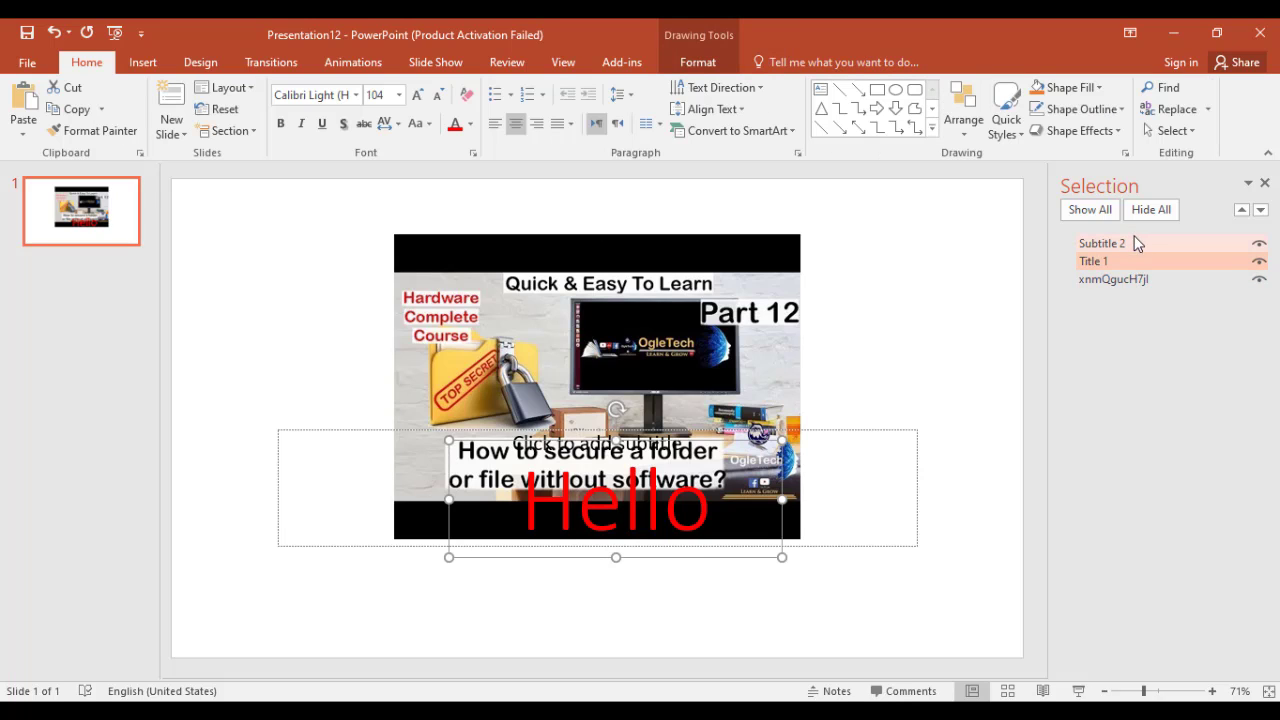
left_click(1132, 243)
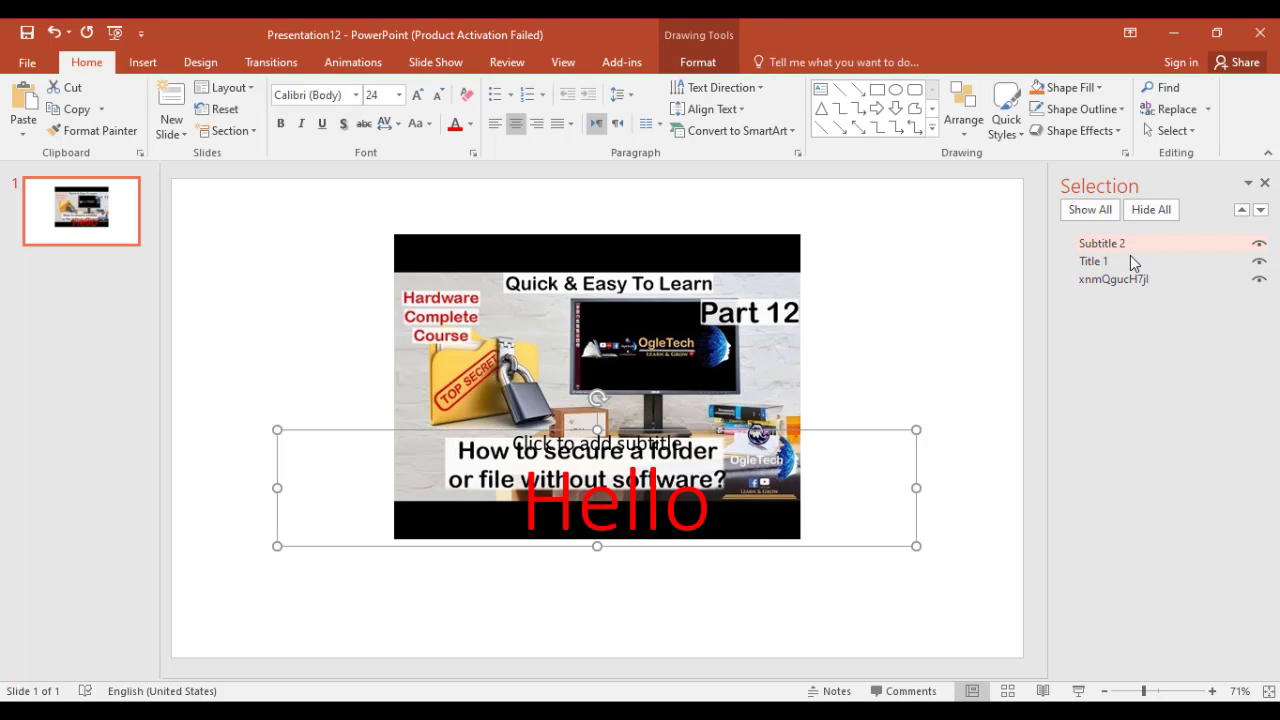
left_click(1129, 261)
left_click(1127, 278)
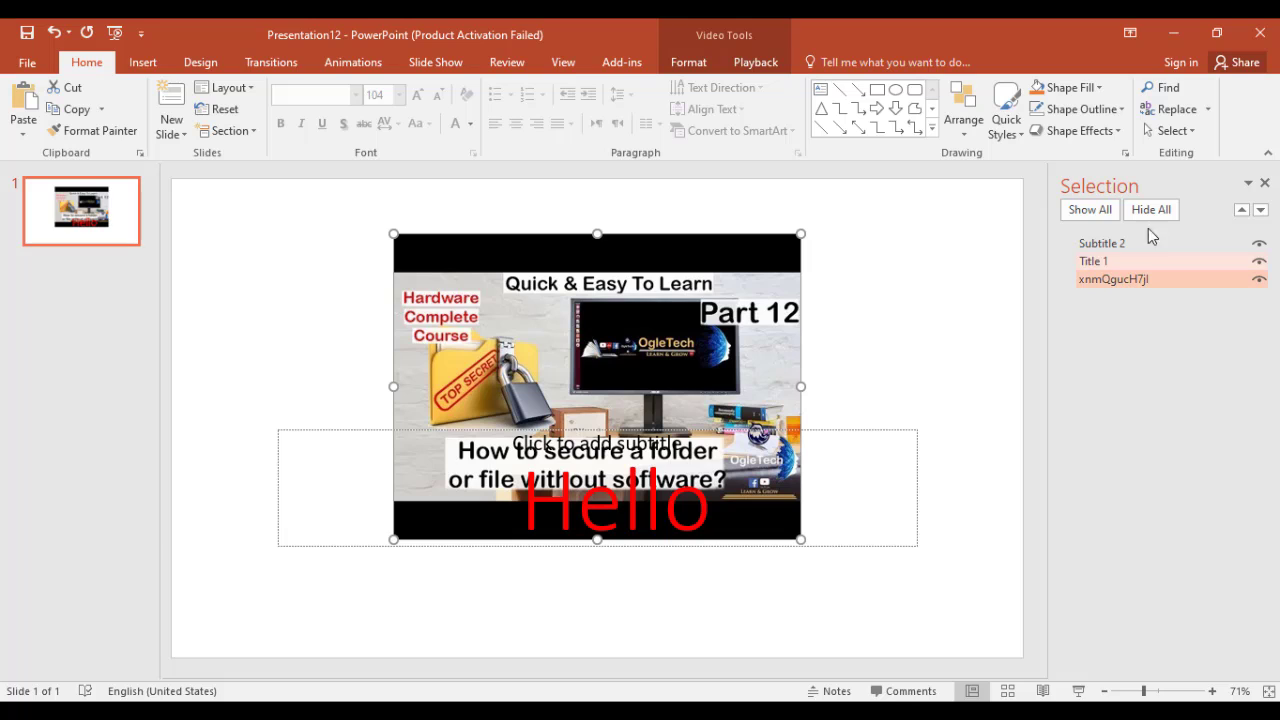
left_click(1265, 185)
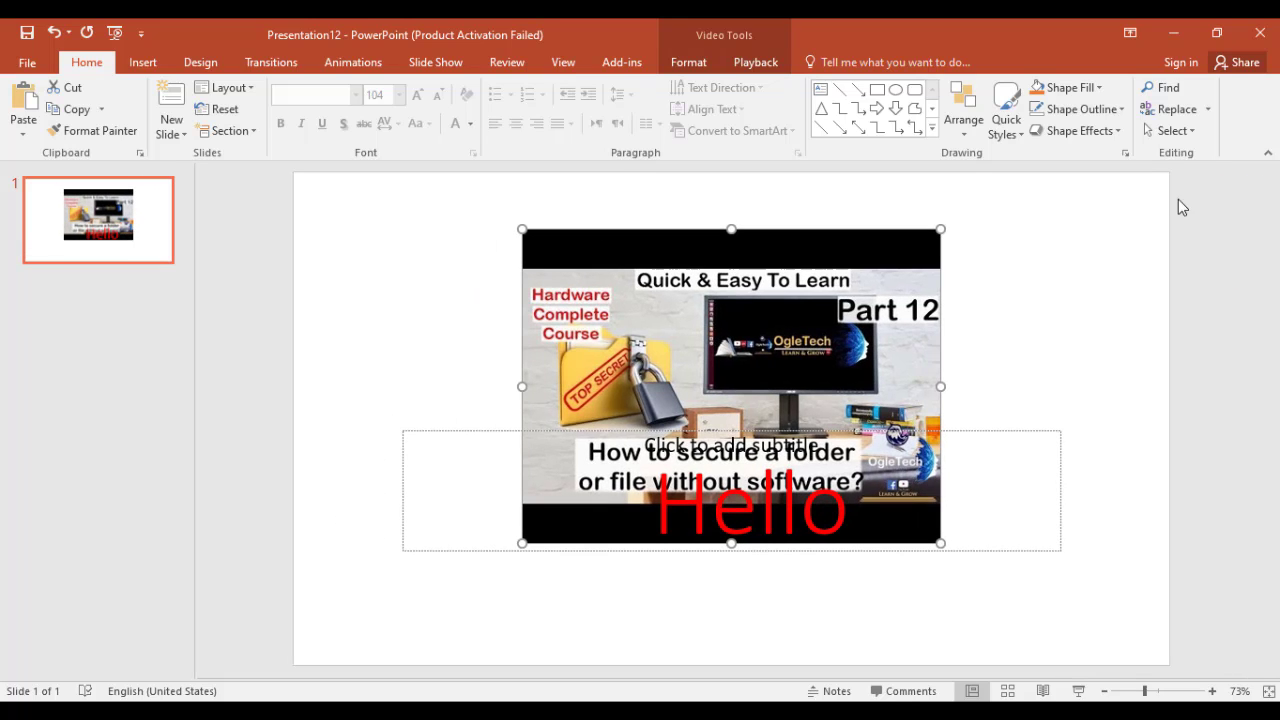
left_click(702, 66)
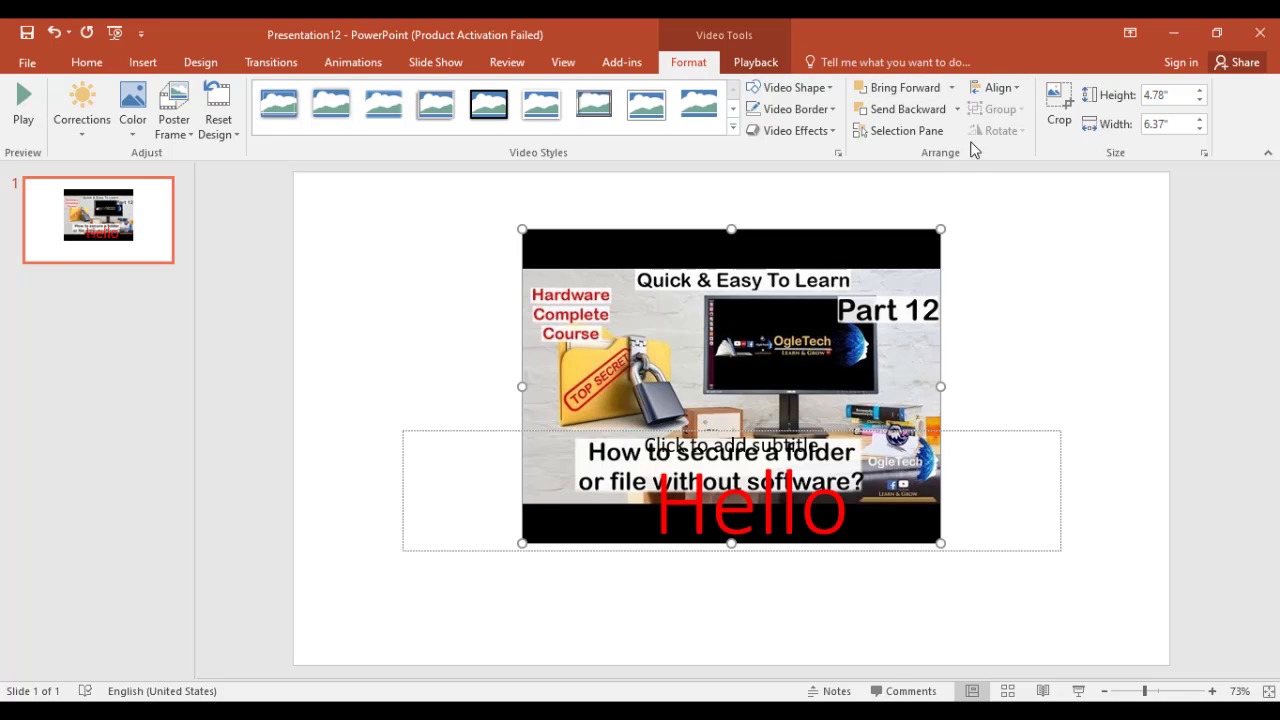
Step: Try several Align options, ending with Align Center so the 6.37" by 4.78" video is centred
left_click(1000, 88)
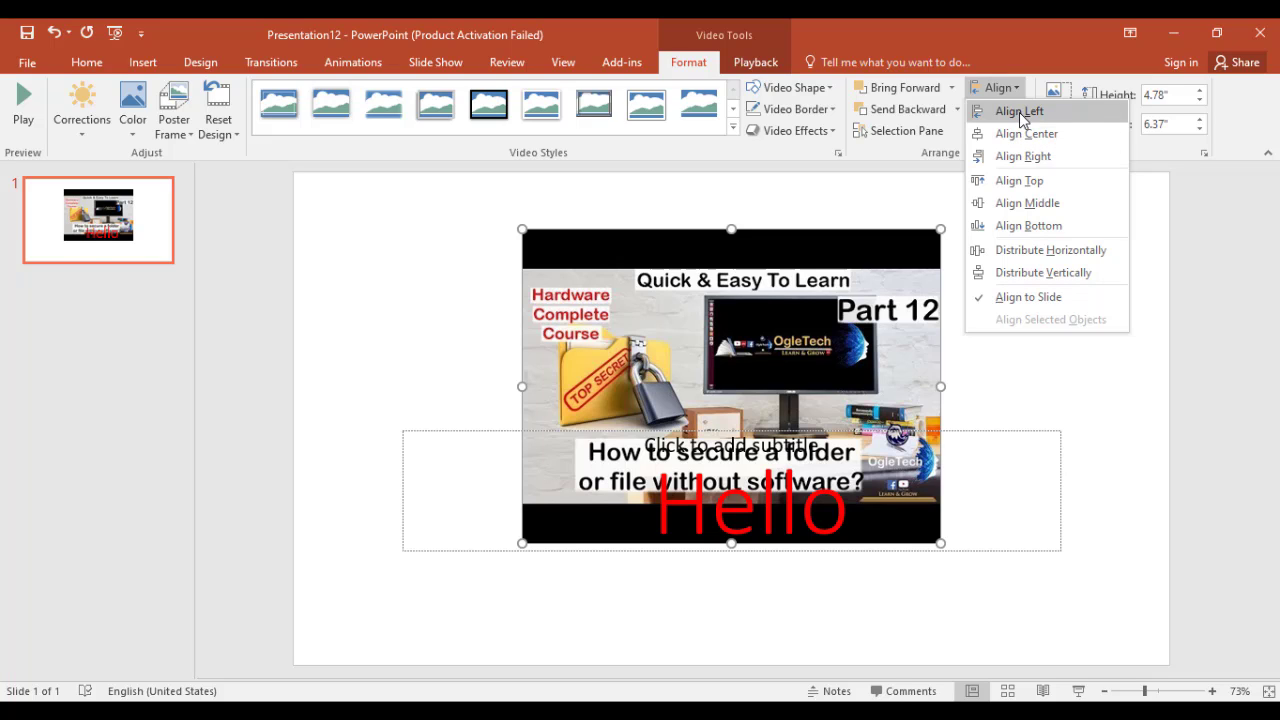
left_click(1020, 112)
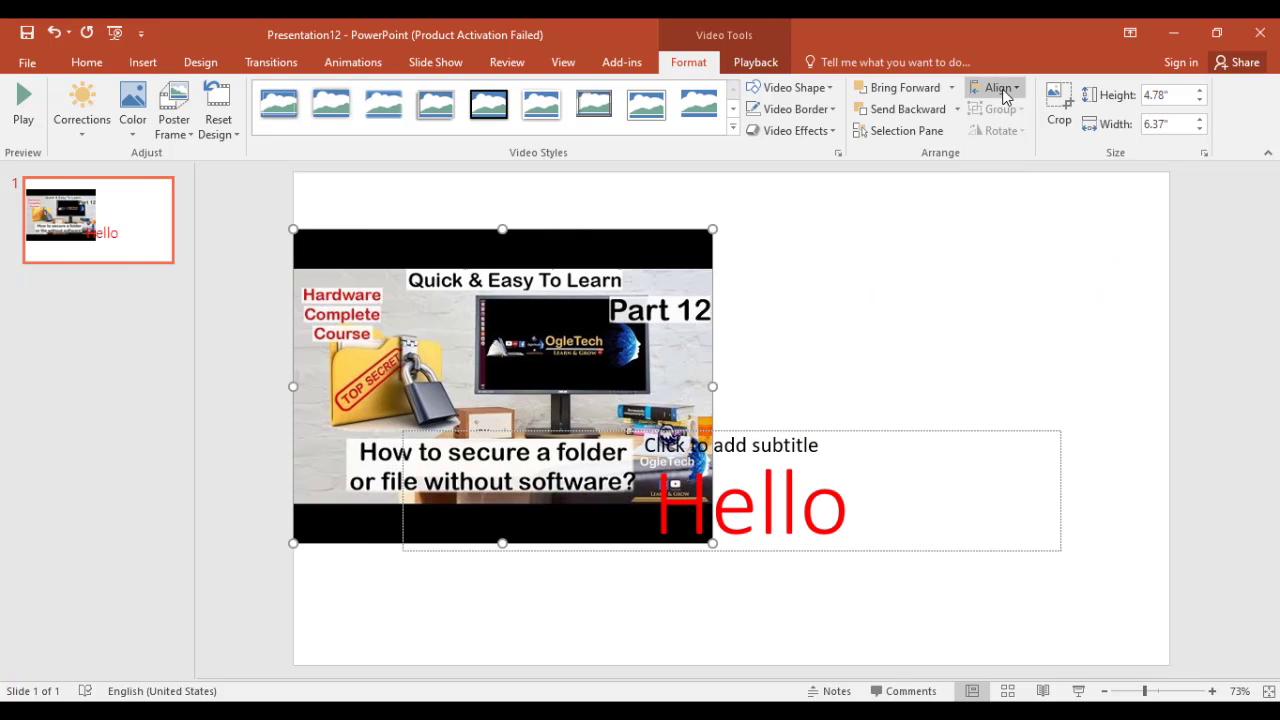
left_click(1000, 88)
left_click(1026, 133)
left_click(1000, 88)
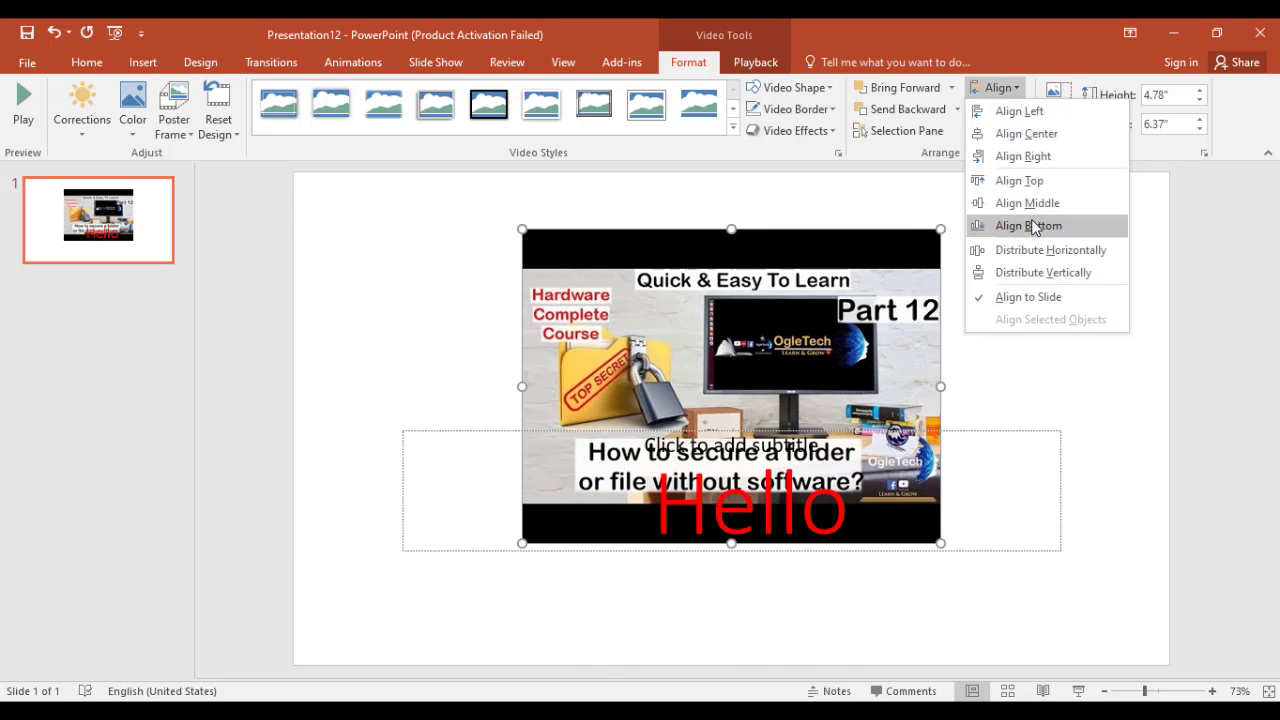
left_click(1032, 226)
left_click(1000, 88)
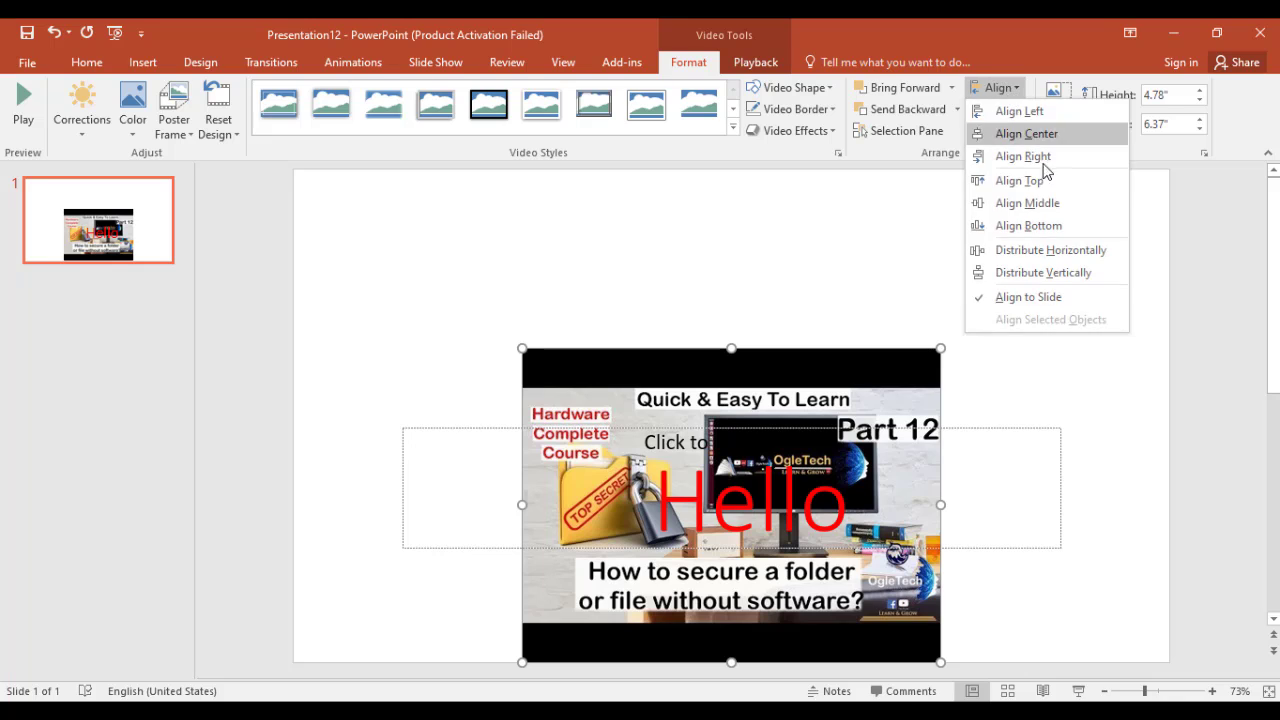
left_click(1027, 203)
left_click(1016, 90)
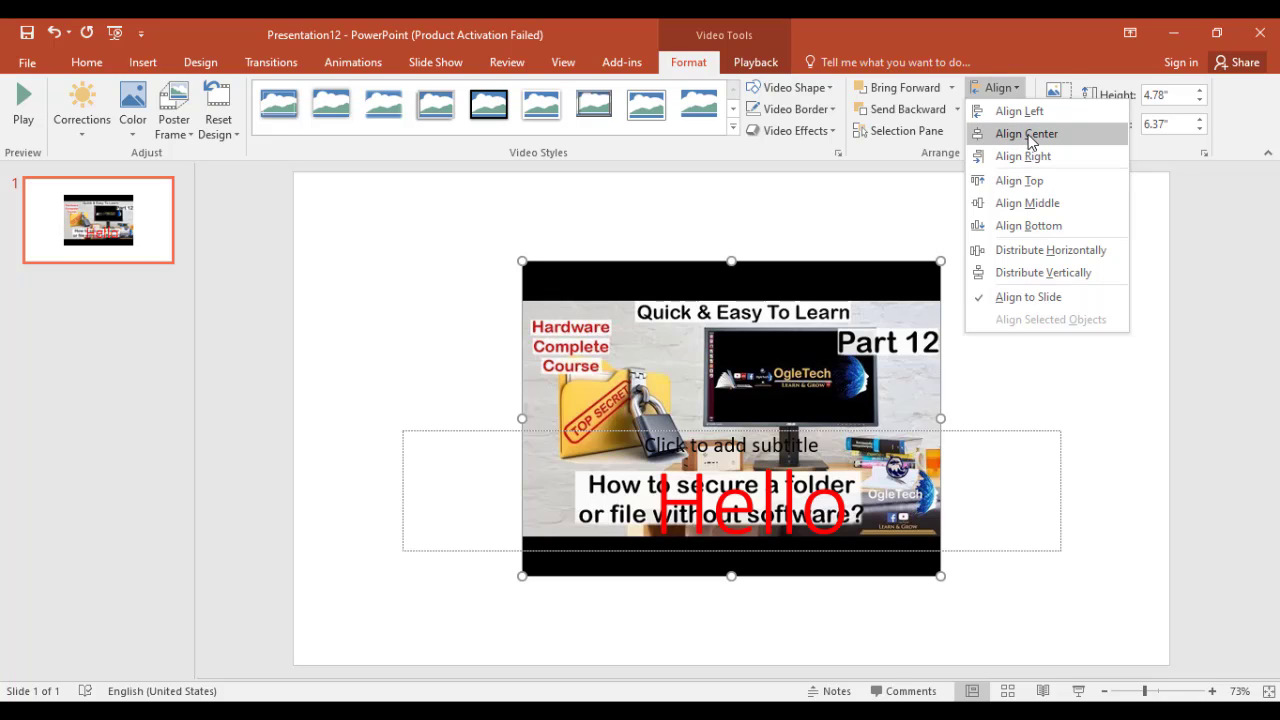
left_click(1027, 135)
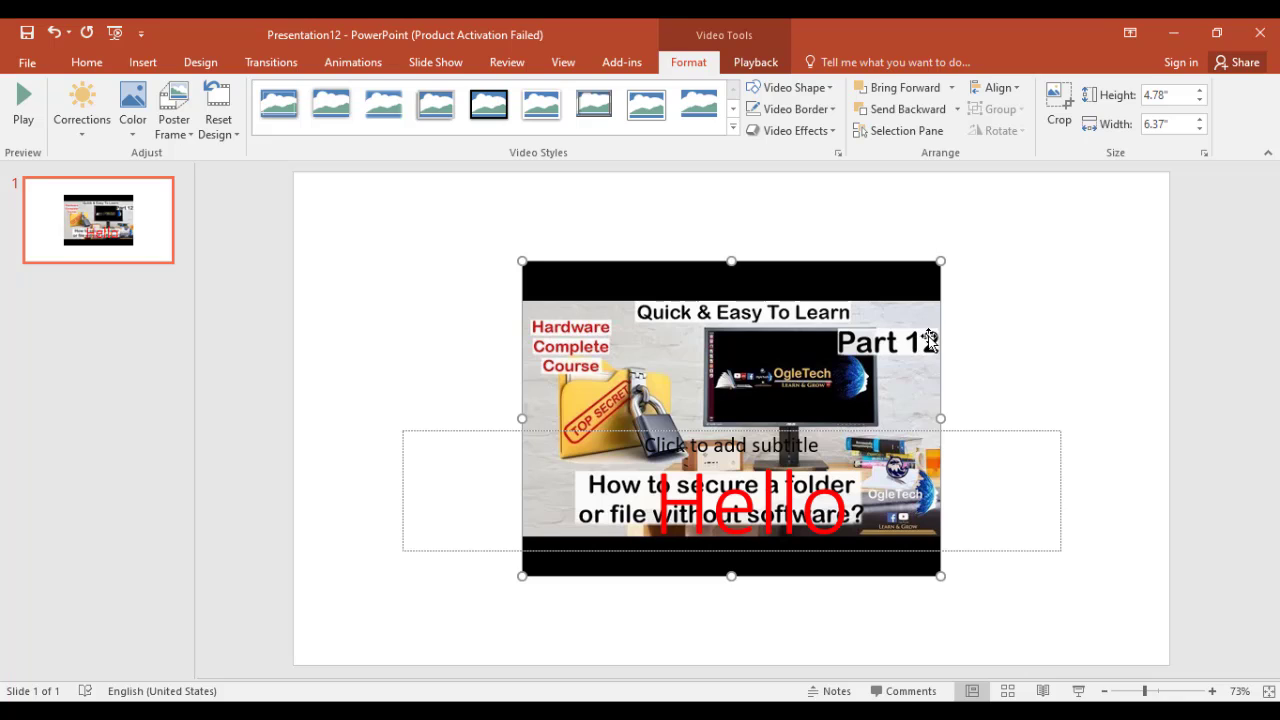
Step: Crop the video's bottom-left corner inward, trimming its edges to a 4.8" by 3.29" frame
left_click(1057, 105)
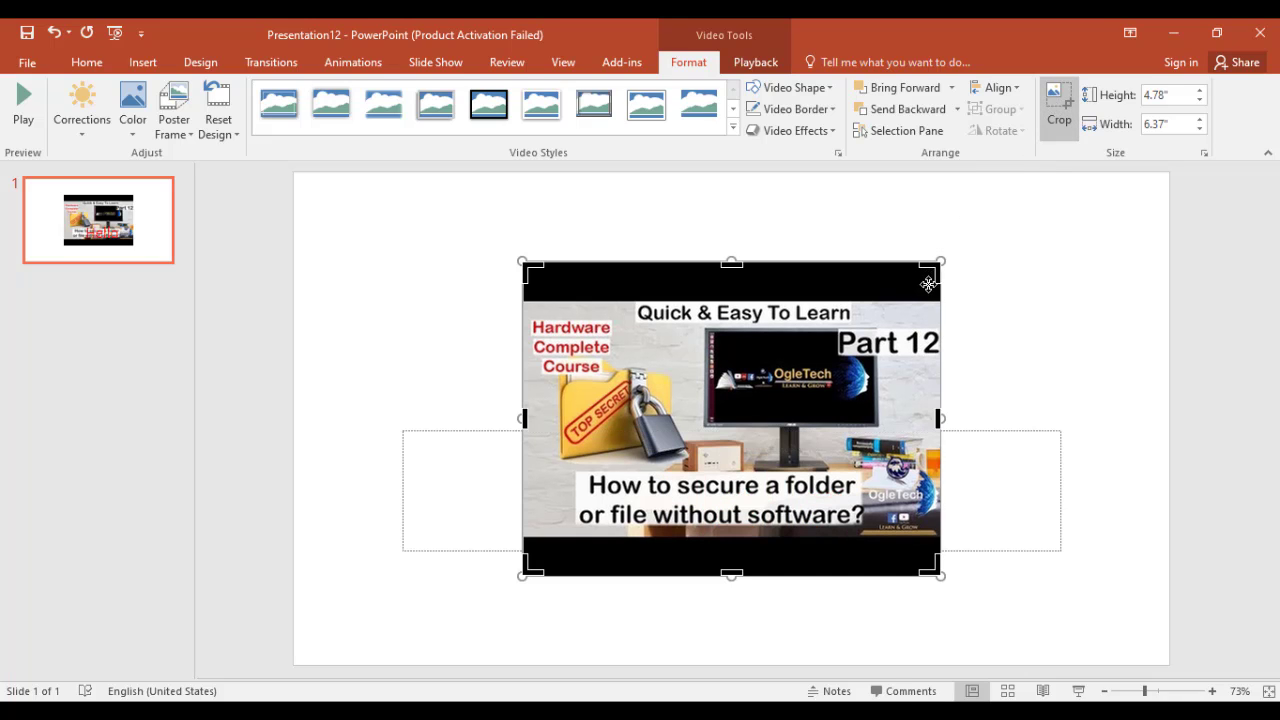
mouse_move(928, 284)
left_mouse_down()
mouse_move(903, 303)
mouse_move(933, 262)
mouse_move(941, 270)
mouse_move(886, 310)
left_mouse_up()
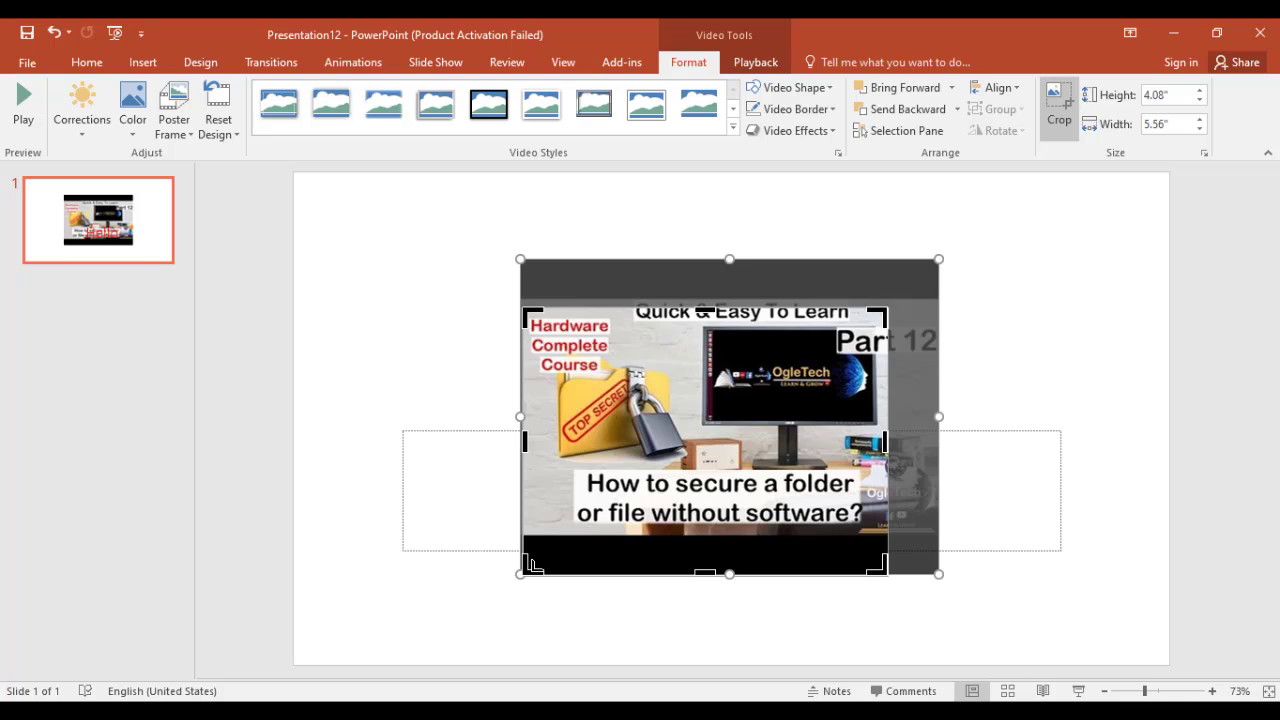
mouse_move(533, 566)
left_mouse_down()
mouse_move(645, 463)
mouse_move(566, 532)
mouse_move(574, 520)
left_mouse_up()
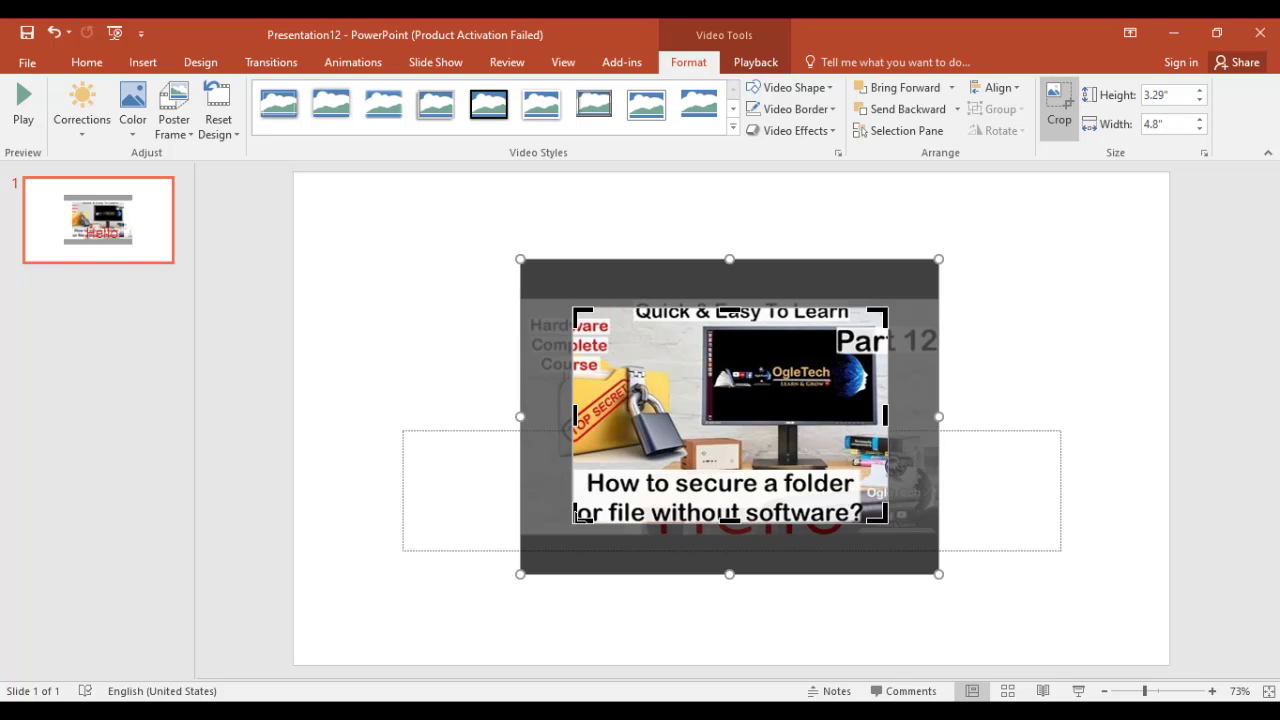
left_click(1060, 108)
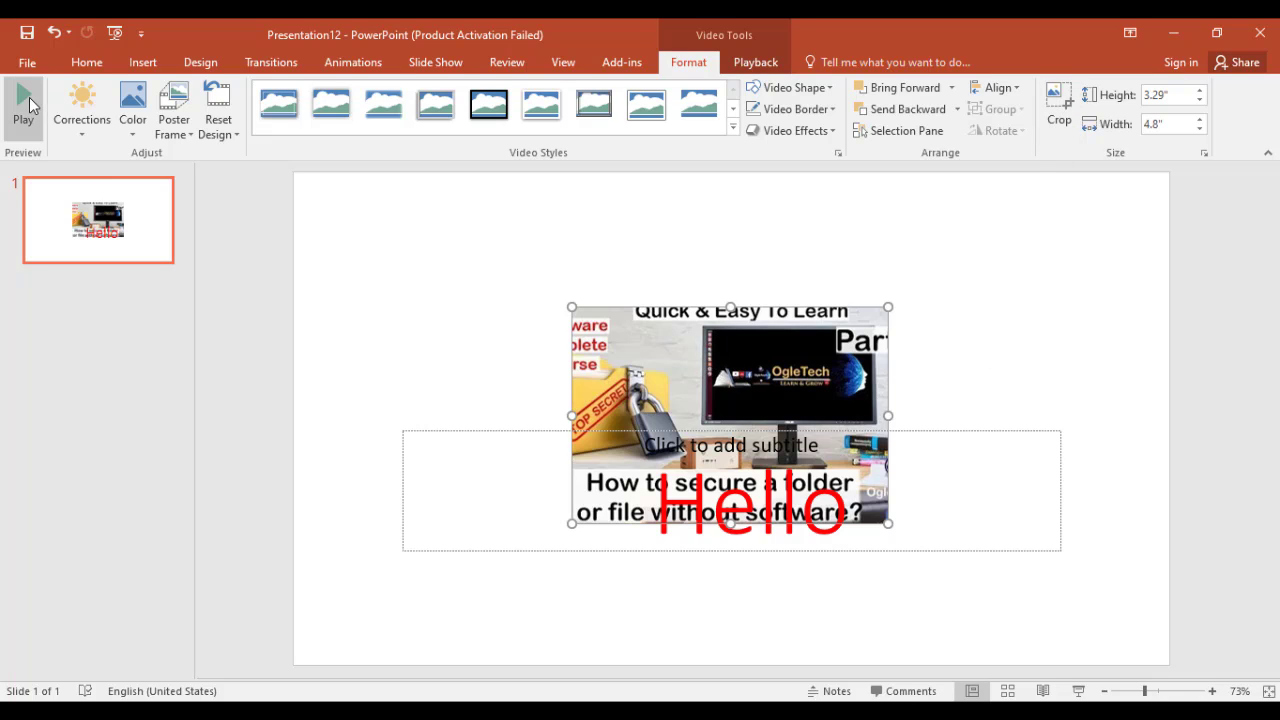
left_click(23, 100)
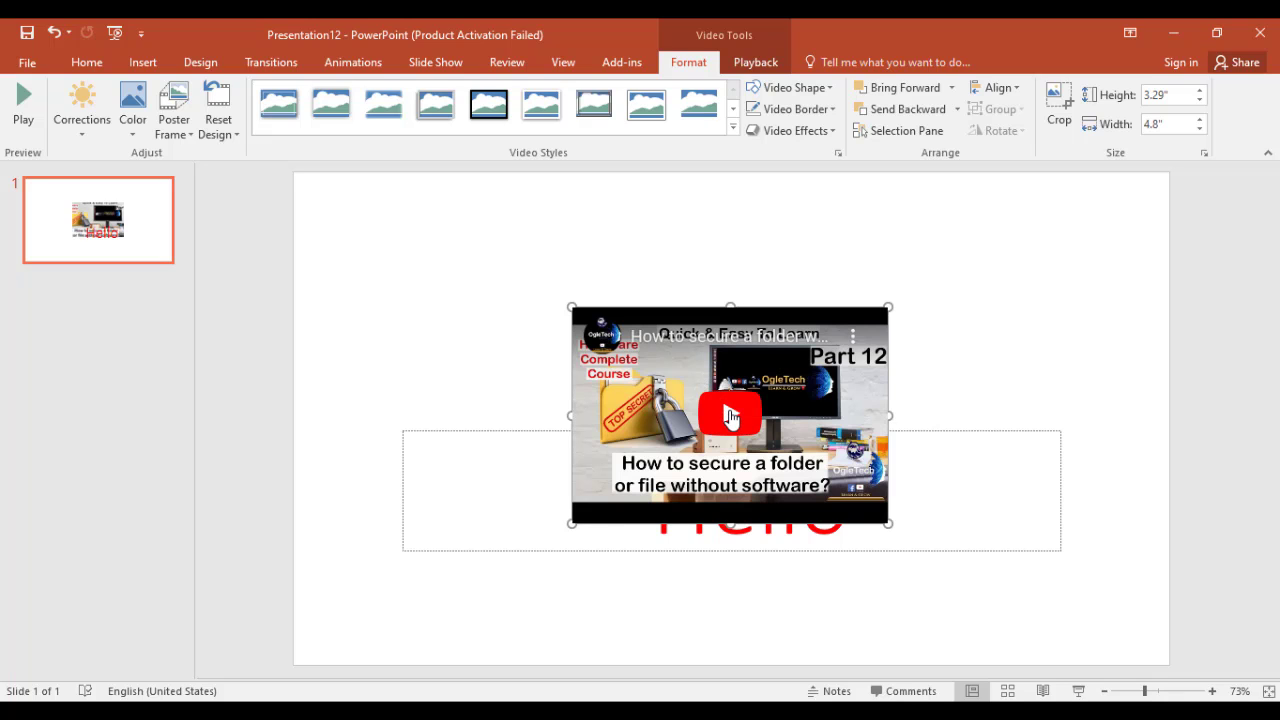
left_click(729, 410)
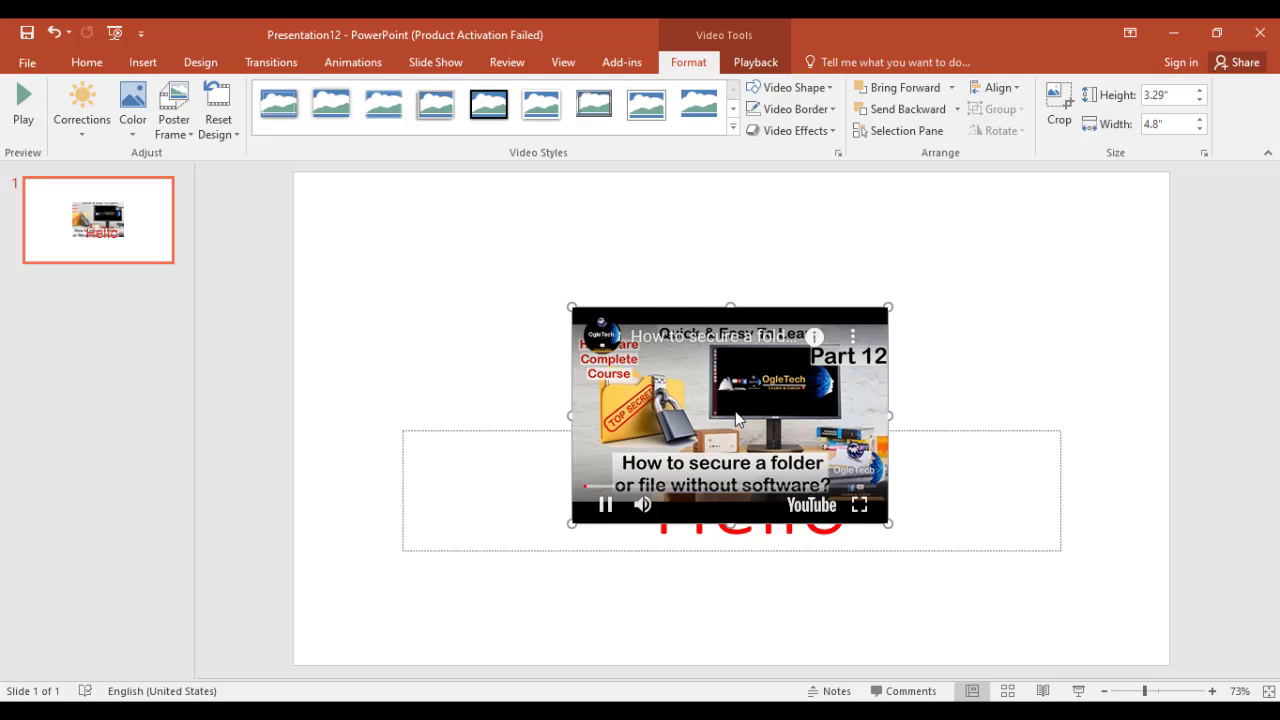
left_click(605, 505)
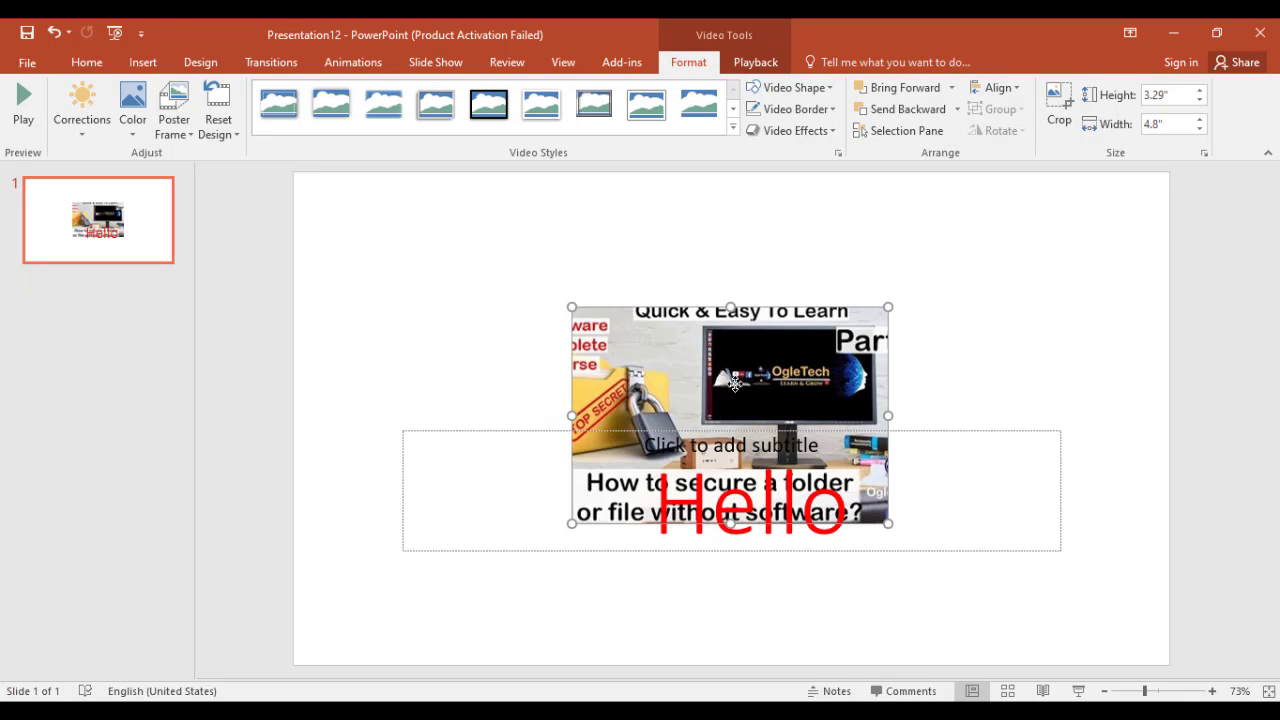
Step: Adjust the video's Height up and down until it measures 3.97" by 5.8", then re-enter Crop
left_click(1200, 90)
left_click(1200, 90)
left_click(1200, 90)
left_click(1200, 90)
left_click(1200, 90)
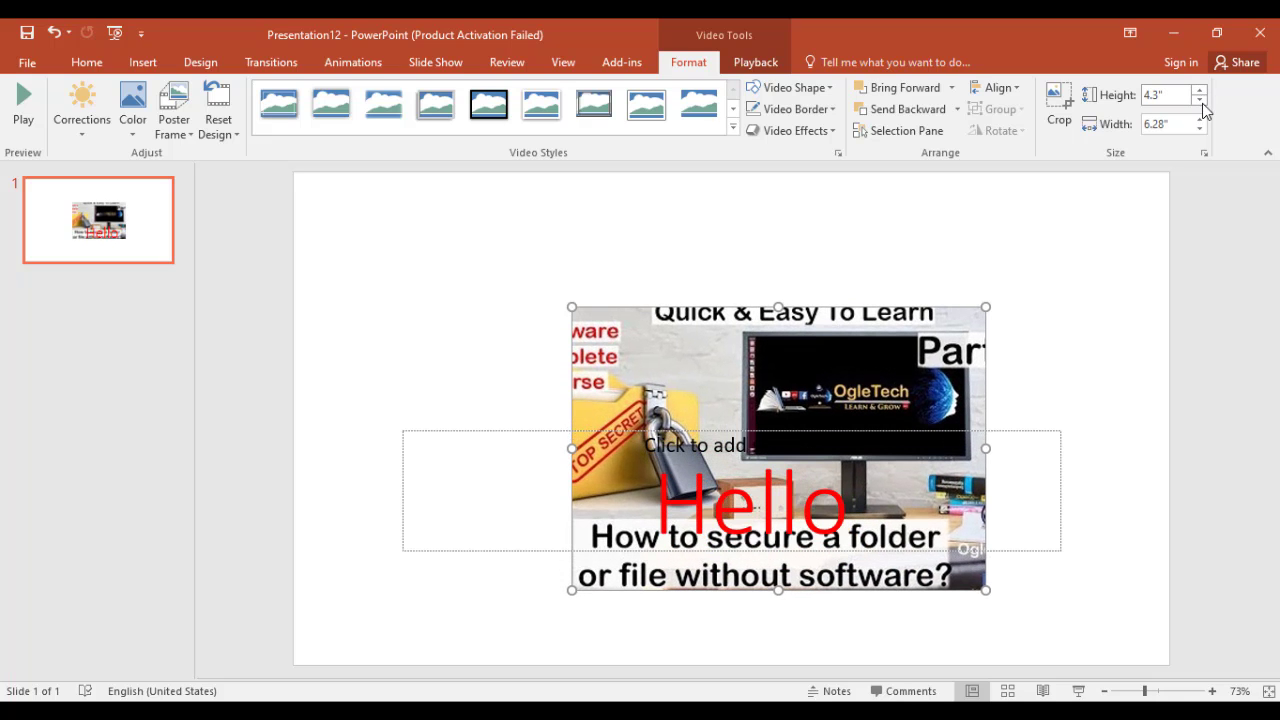
left_click(1200, 100)
left_click(1200, 100)
left_click(1200, 100)
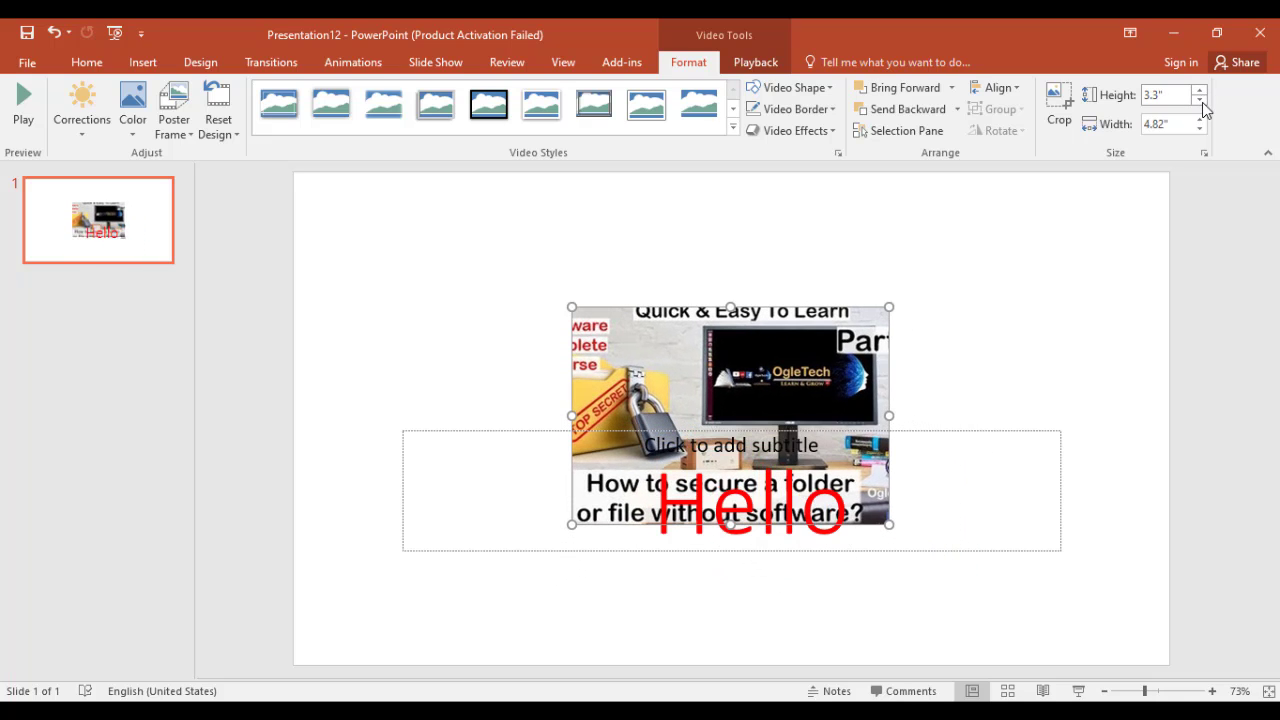
left_click(1201, 119)
left_click(1201, 119)
left_click(1201, 119)
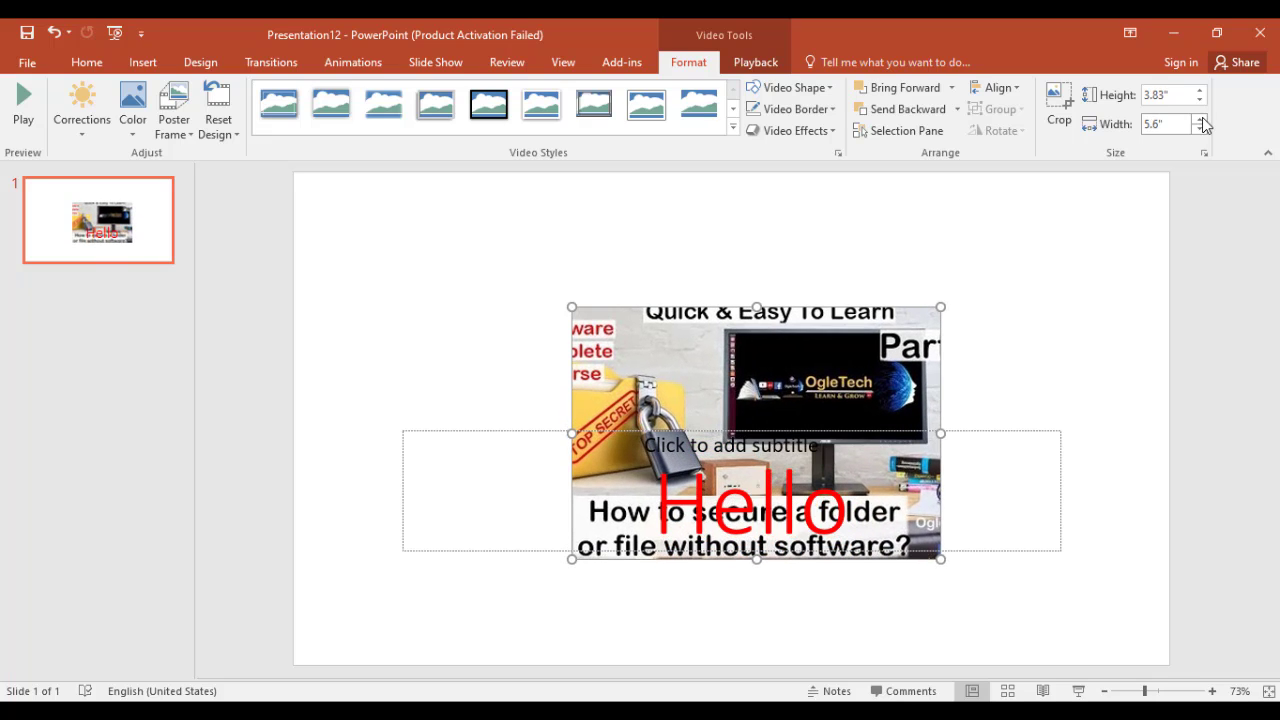
left_click(1201, 119)
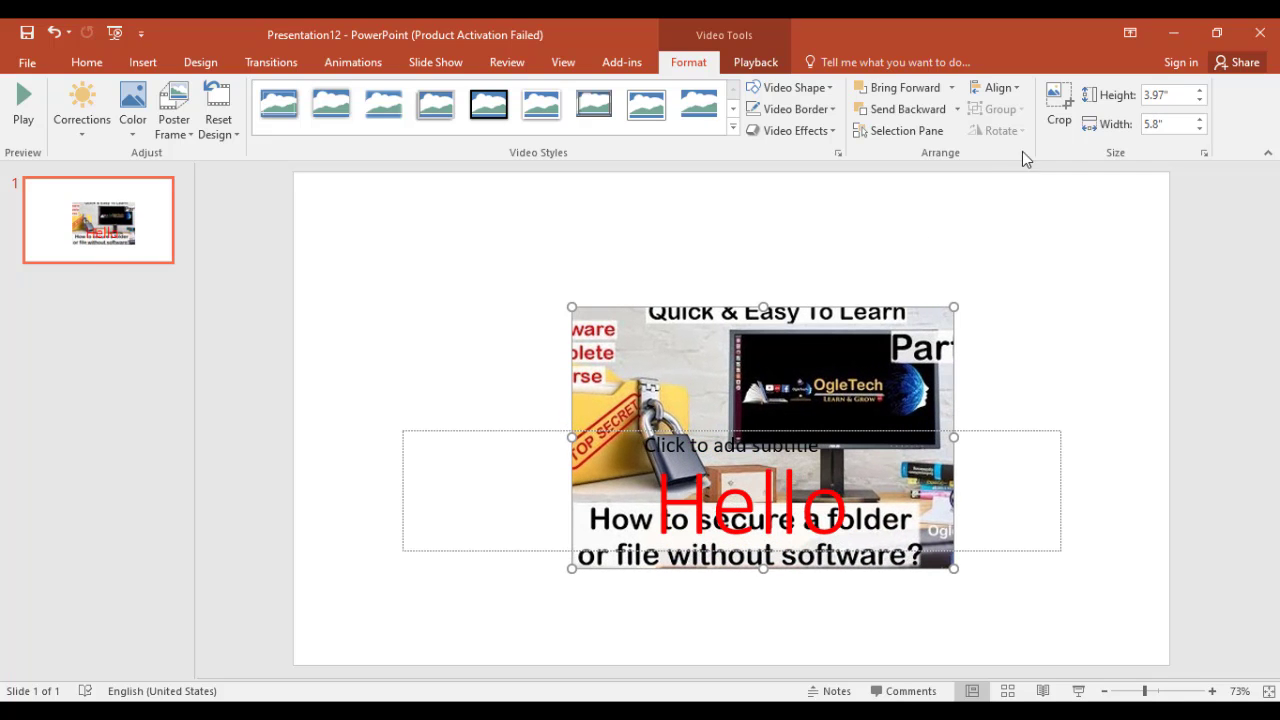
left_click(1052, 117)
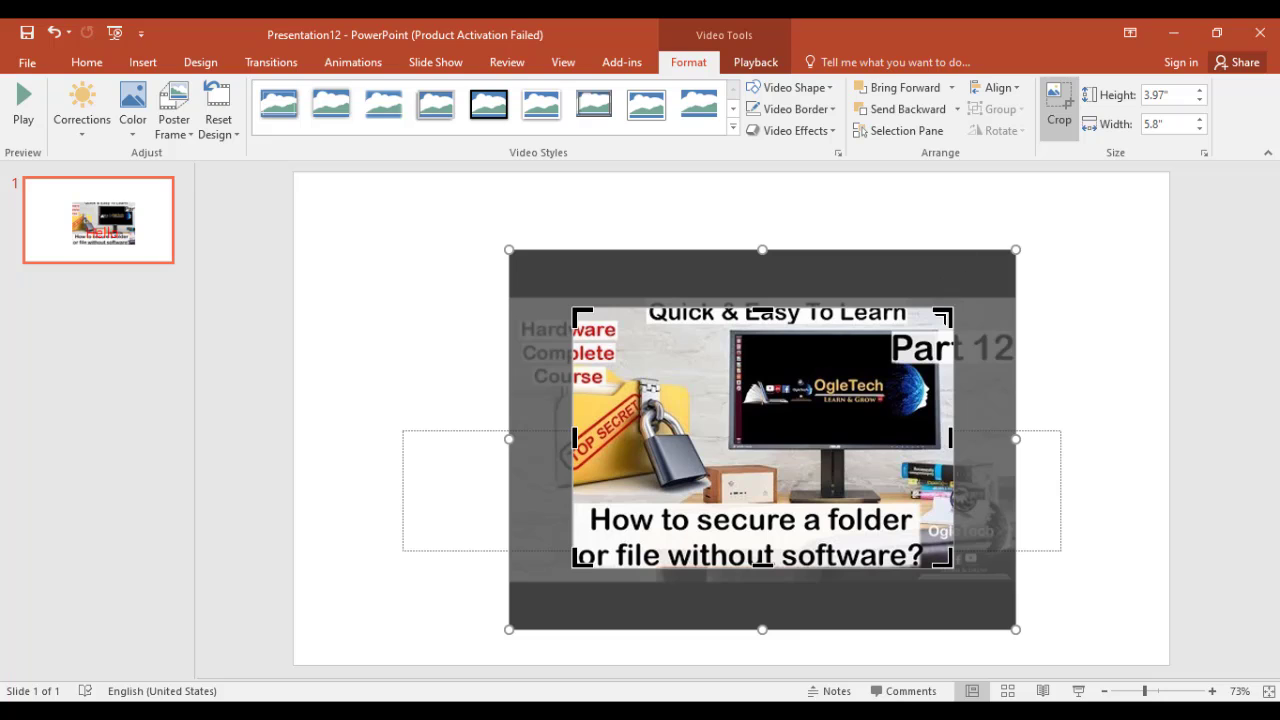
Step: Drag the crop back out to restore the full video, black bars included
mouse_move(945, 316)
left_mouse_down()
mouse_move(987, 284)
mouse_move(948, 310)
mouse_move(987, 240)
left_mouse_up()
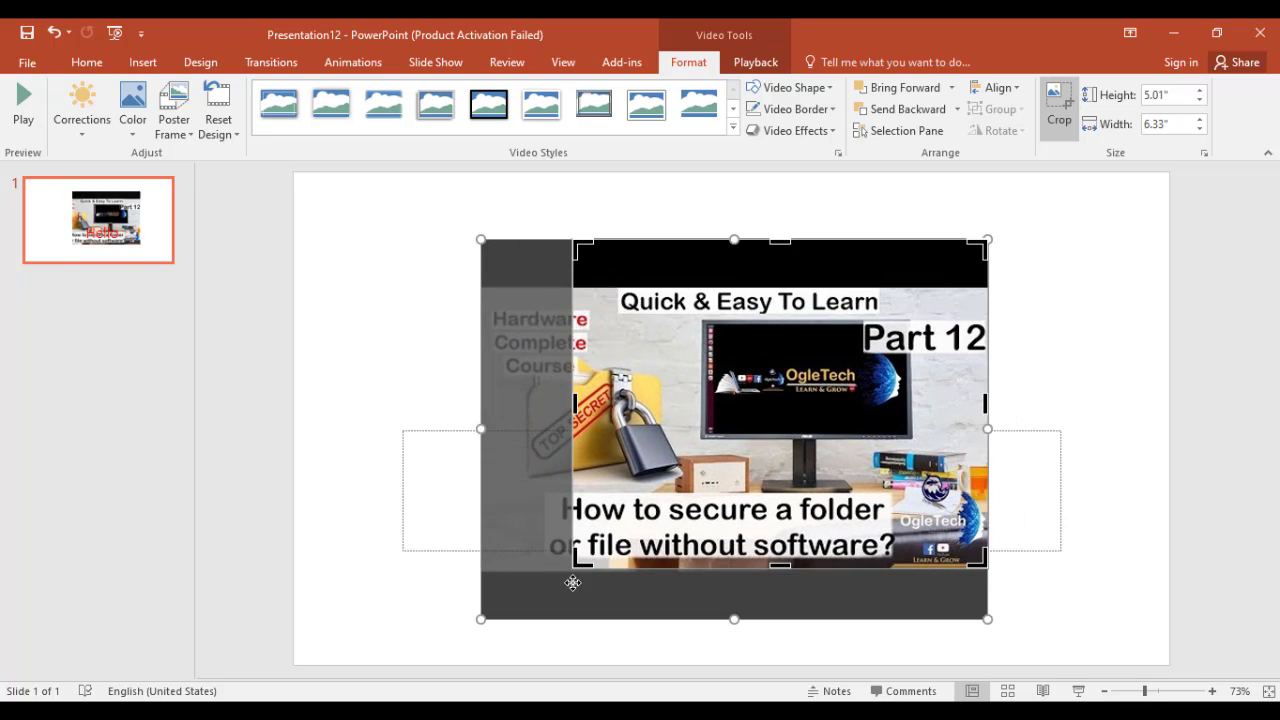
left_click_drag(566, 570, 482, 618)
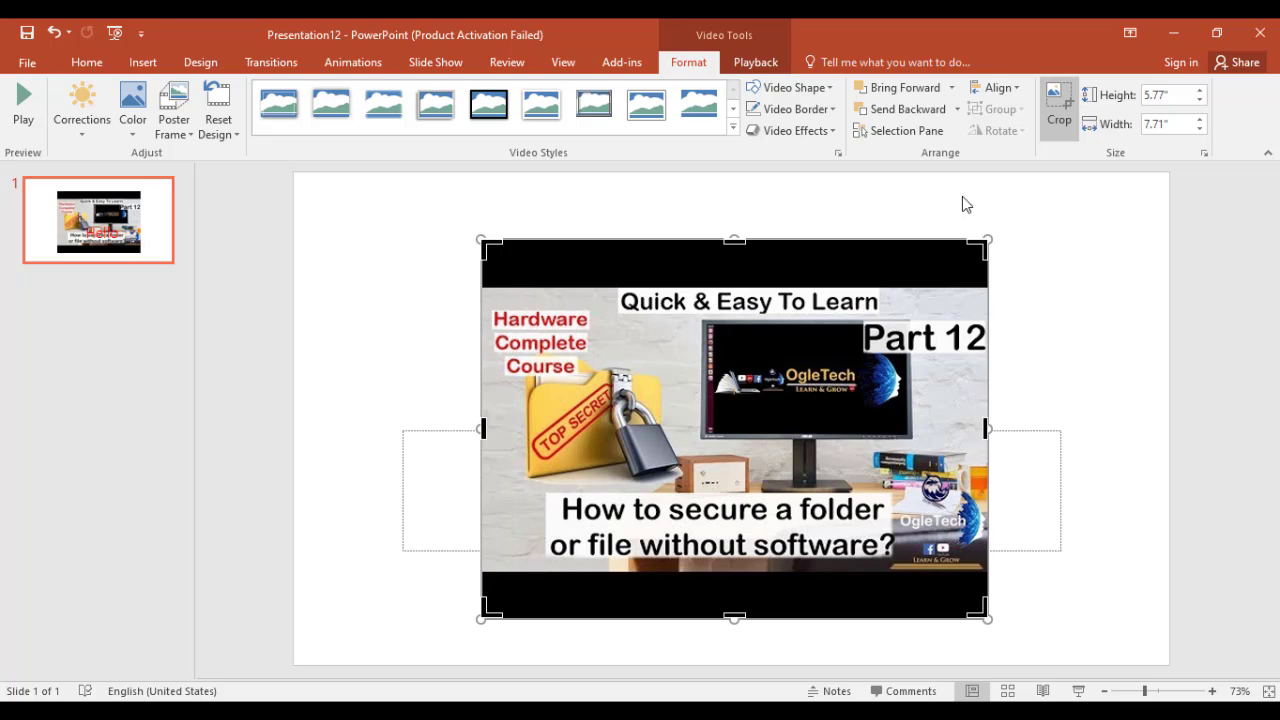
left_click(1059, 100)
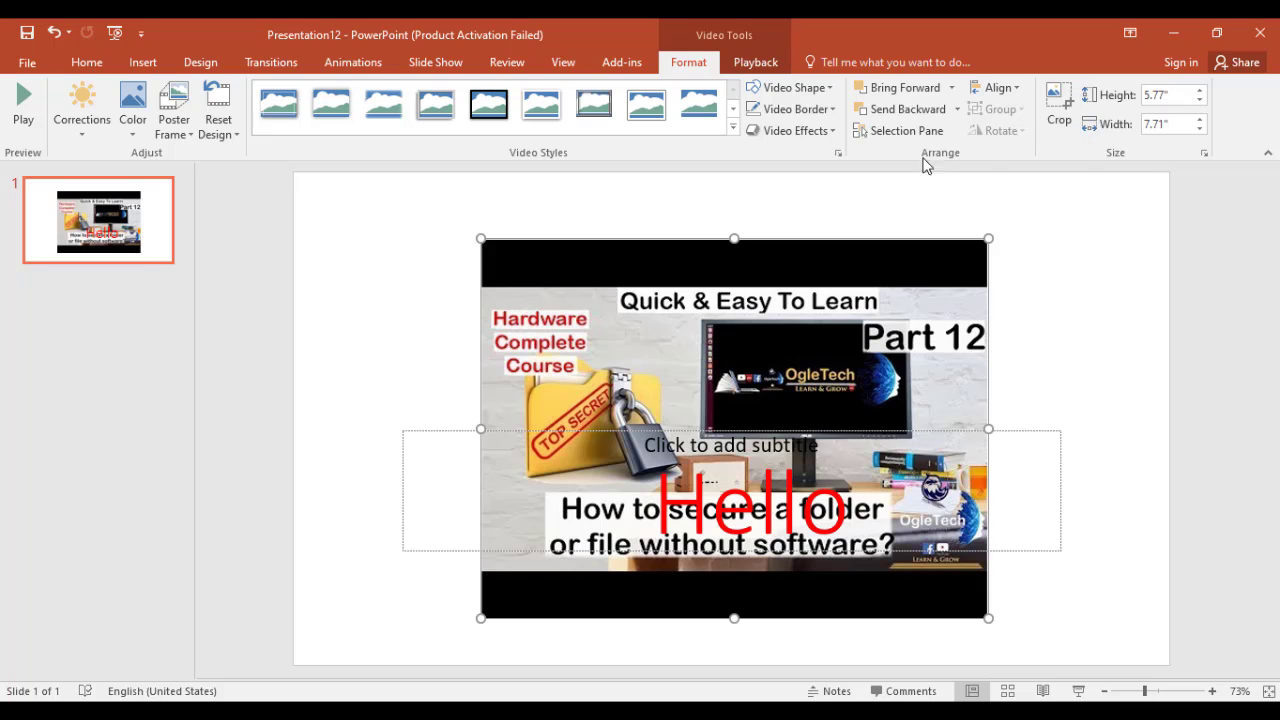
Step: Enlarge the video to 6.21" by 8.3" and centre it horizontally over Hello
left_click(1199, 90)
left_click(1199, 90)
left_click(1199, 90)
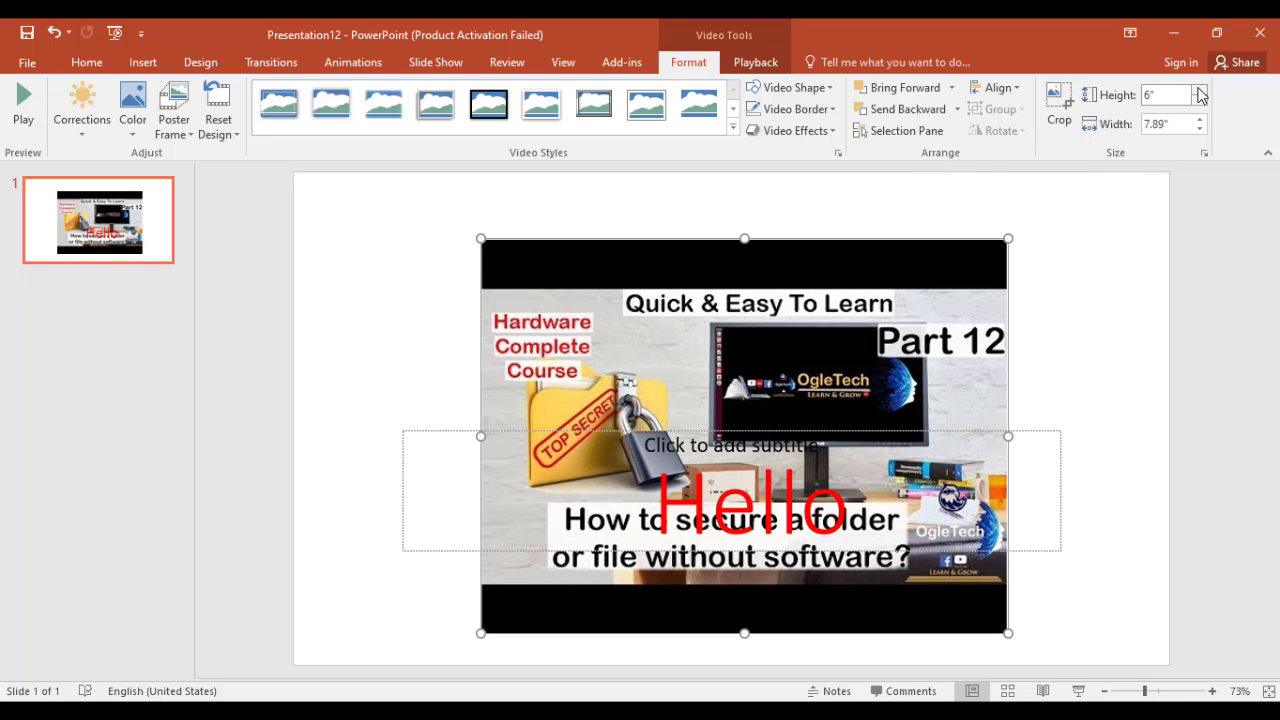
left_click(1201, 124)
left_click(1201, 124)
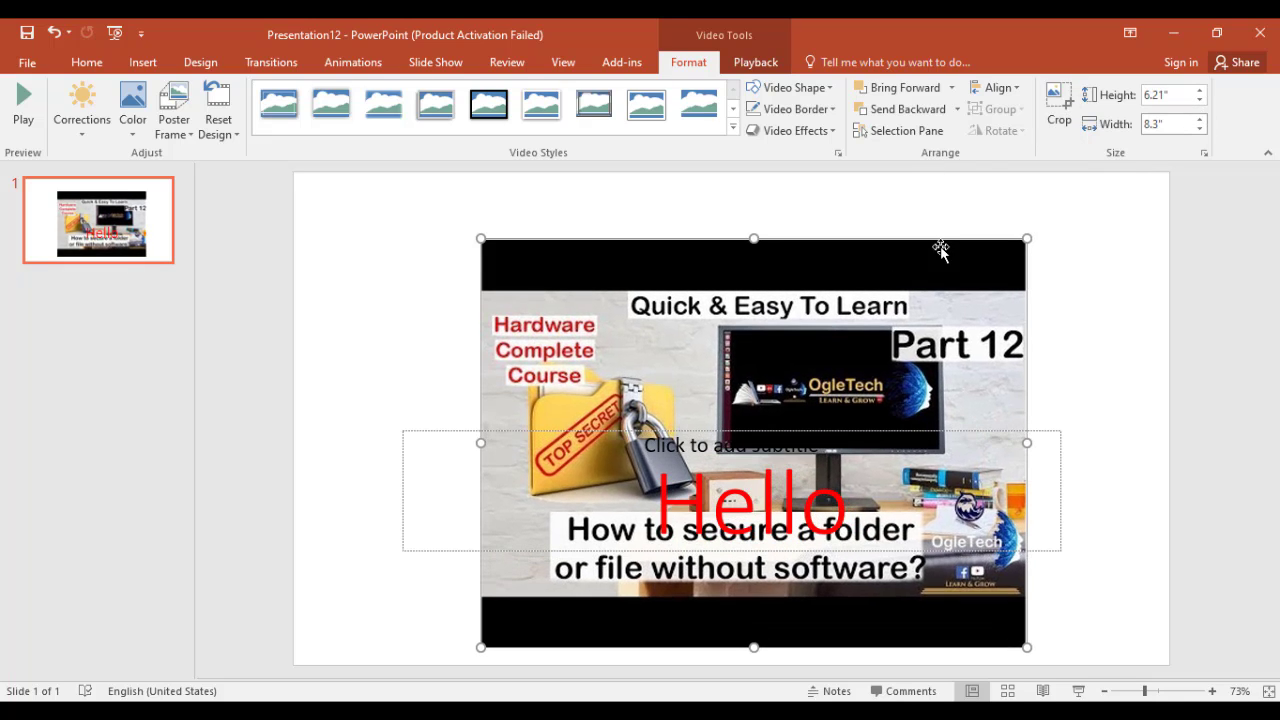
left_click_drag(906, 237, 890, 211)
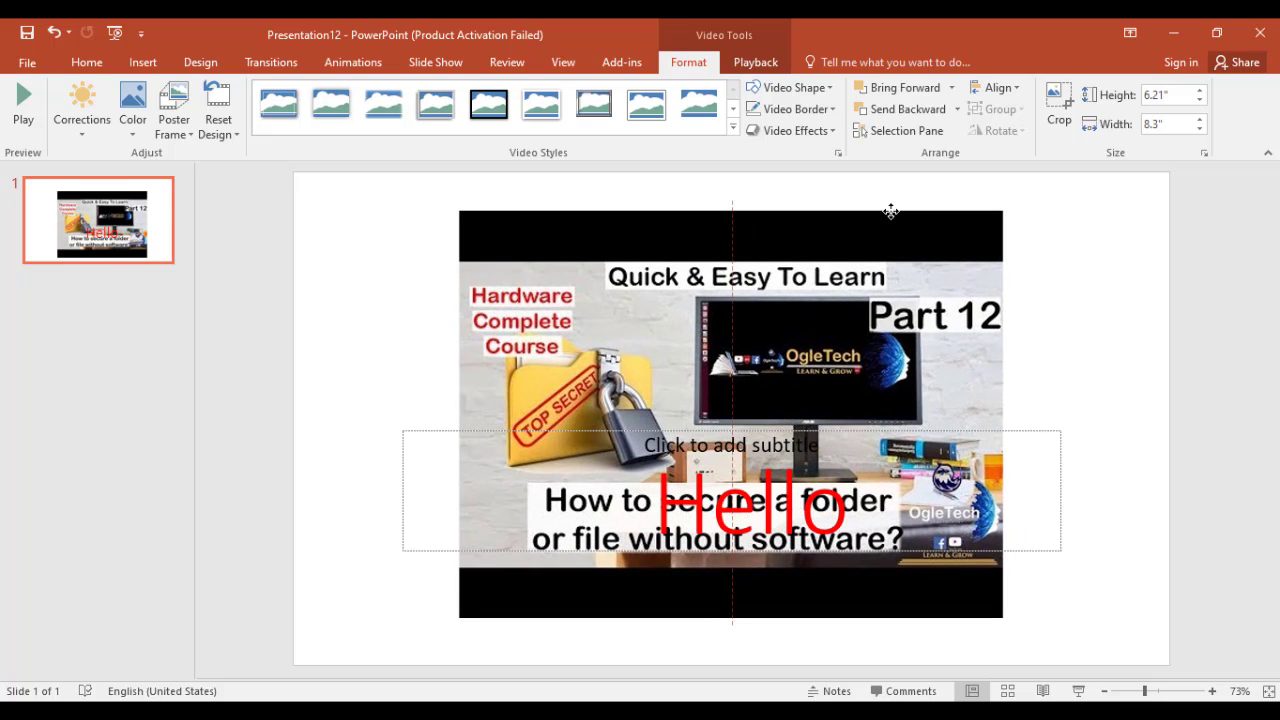
left_click(1048, 294)
left_click(882, 286)
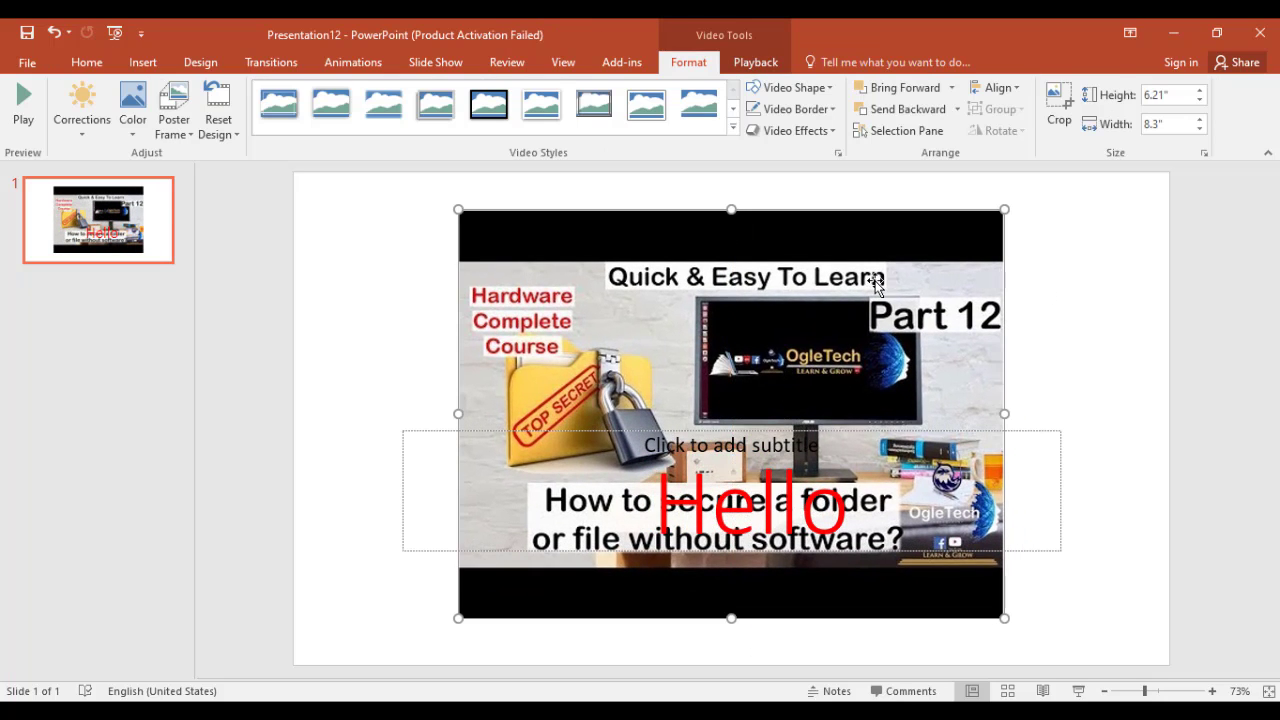
left_click(771, 64)
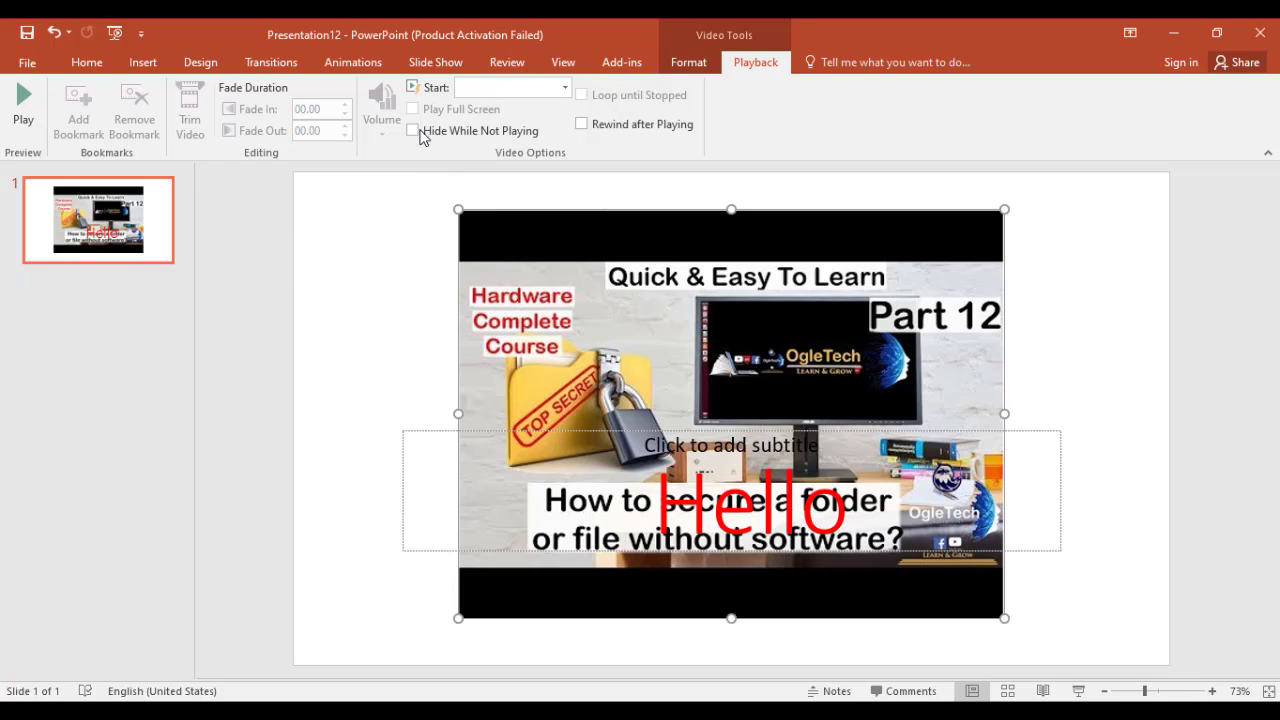
left_click(700, 63)
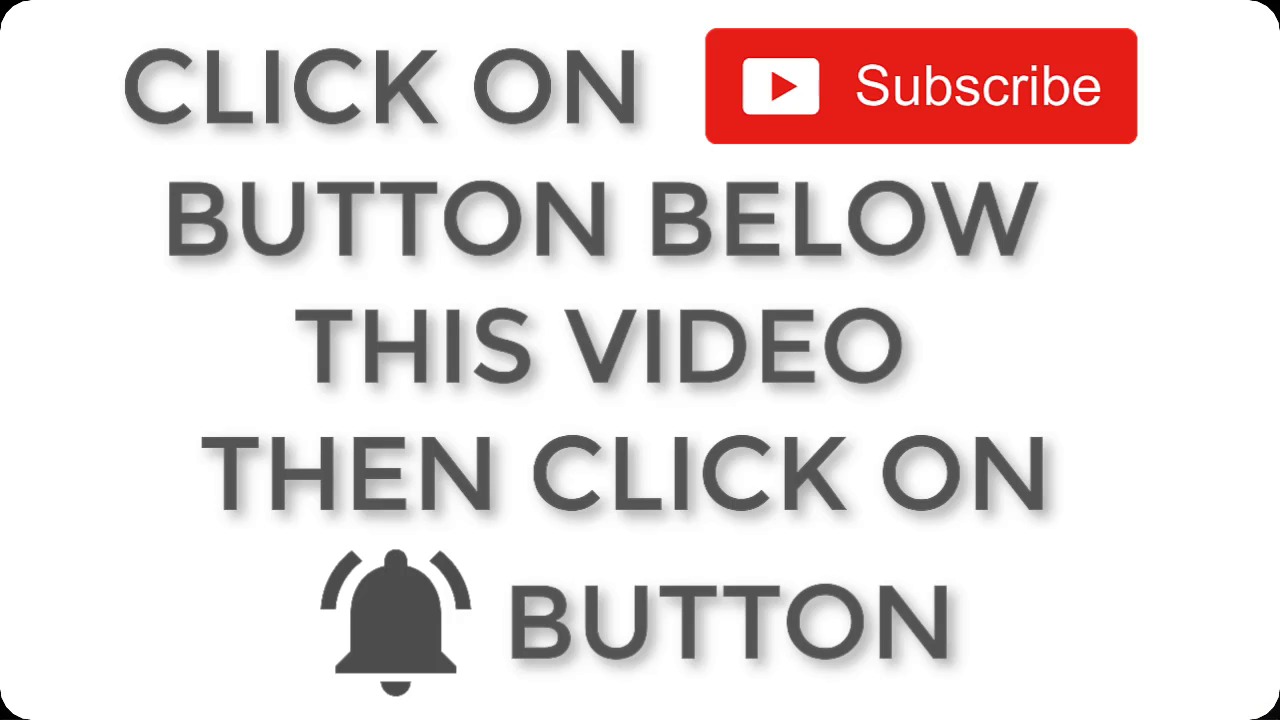